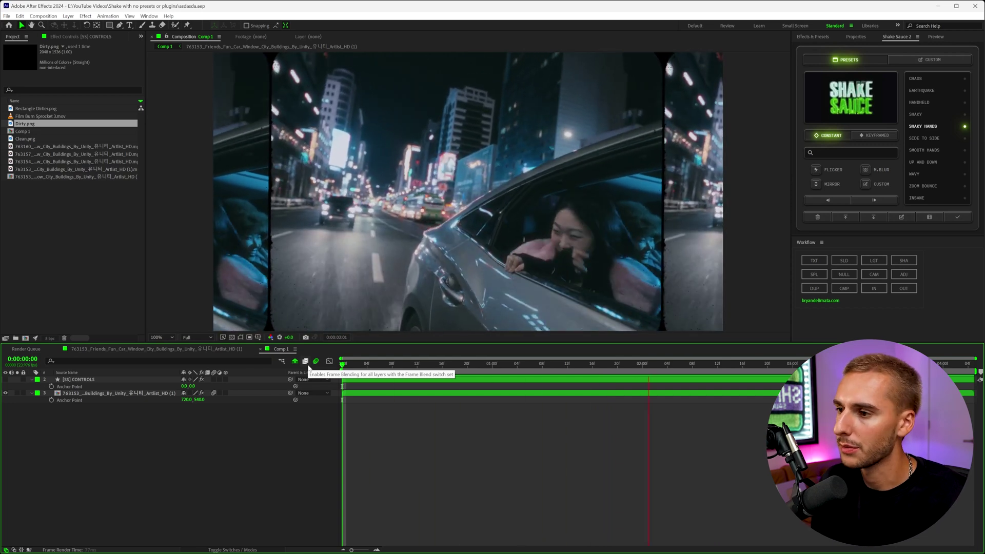
# - Check the finished-effect preview, pause the YouTube reference video and open the Artgrid car clip tab
pyautogui.press('space')
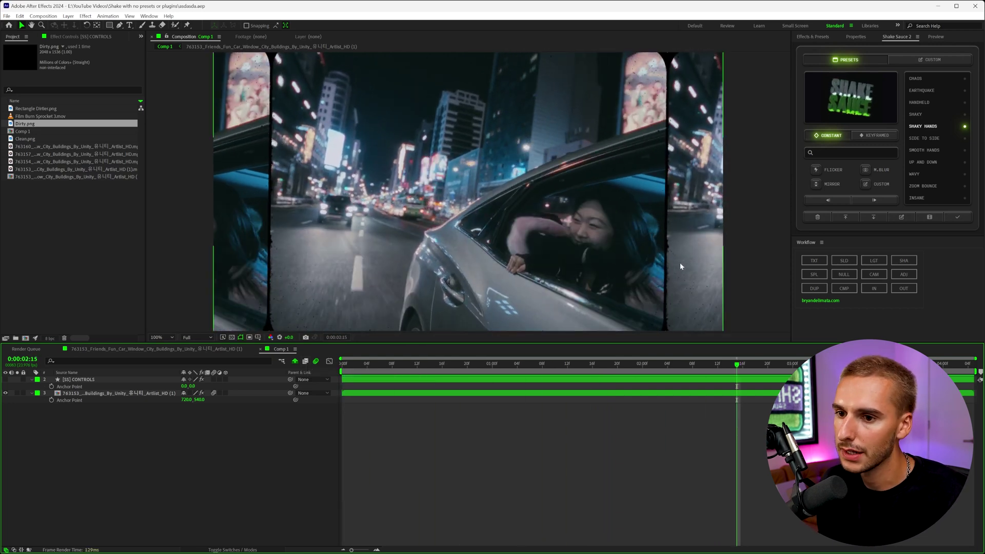
pyautogui.press('space')
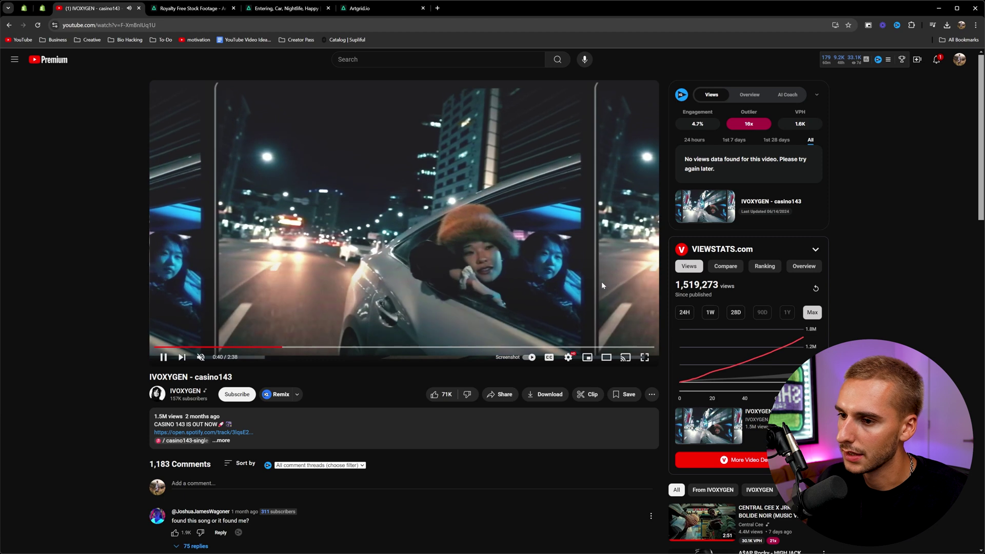
pyautogui.click(386, 306)
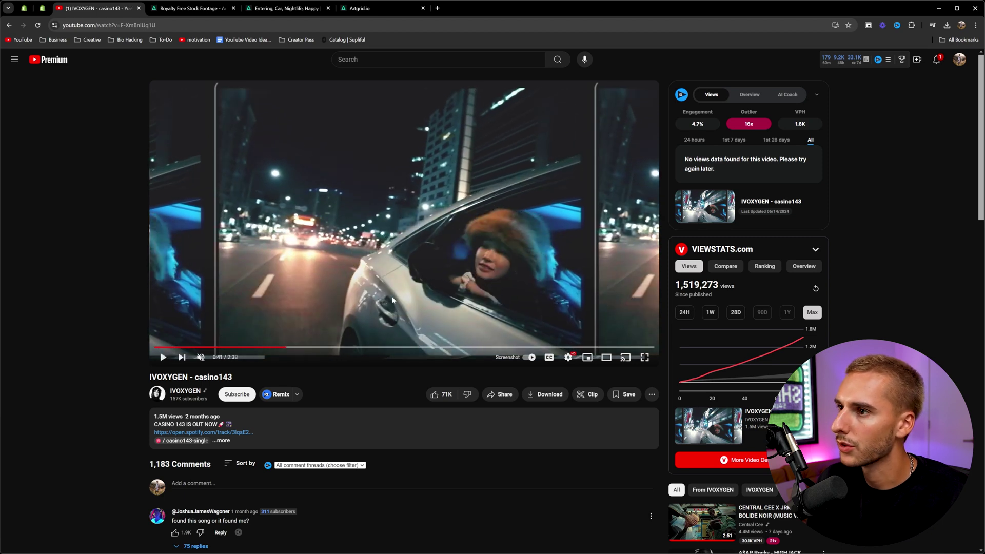
pyautogui.click(277, 8)
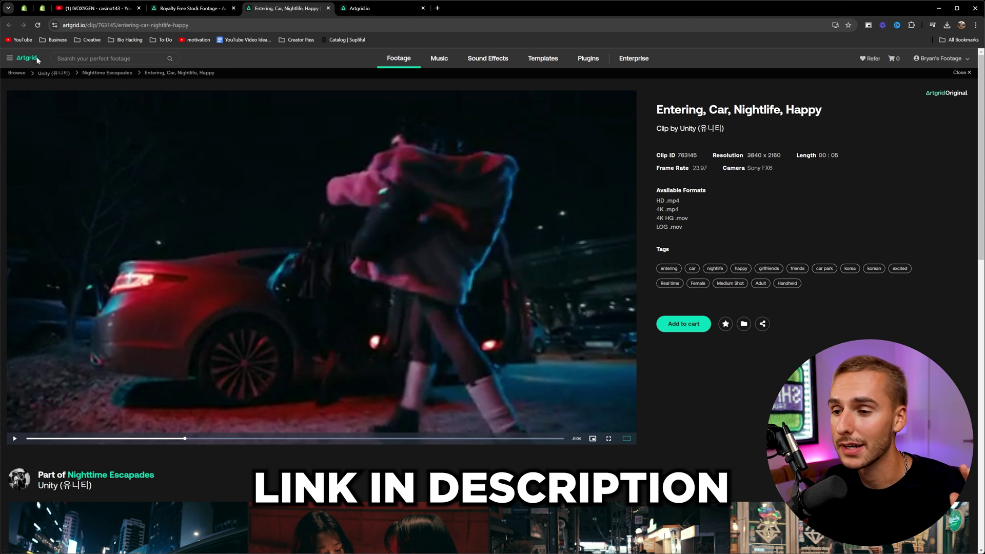
# - Open Artgrid's Nighttime Escapades collection and scroll through its night-city clips
pyautogui.scroll(-6, 482, 179)
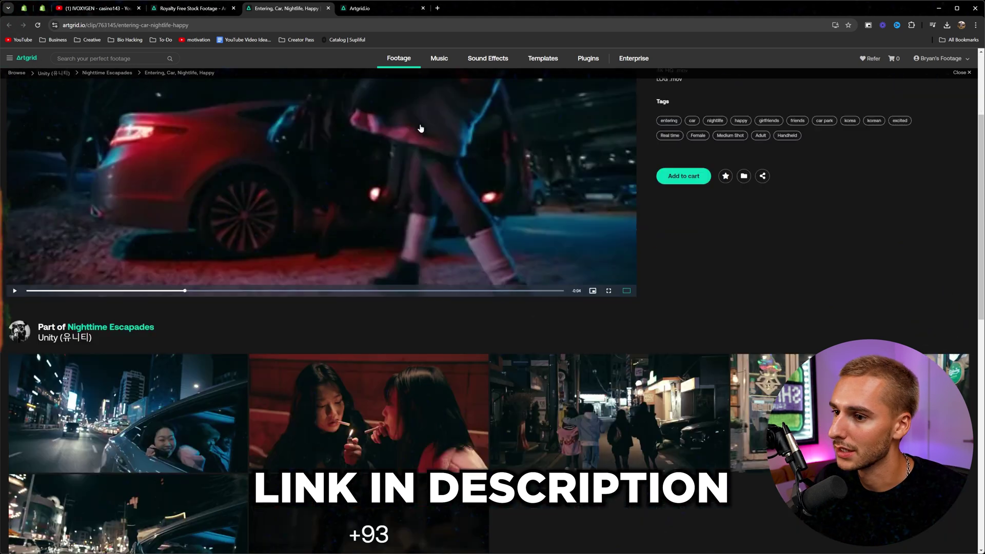
pyautogui.scroll(6, 486, 192)
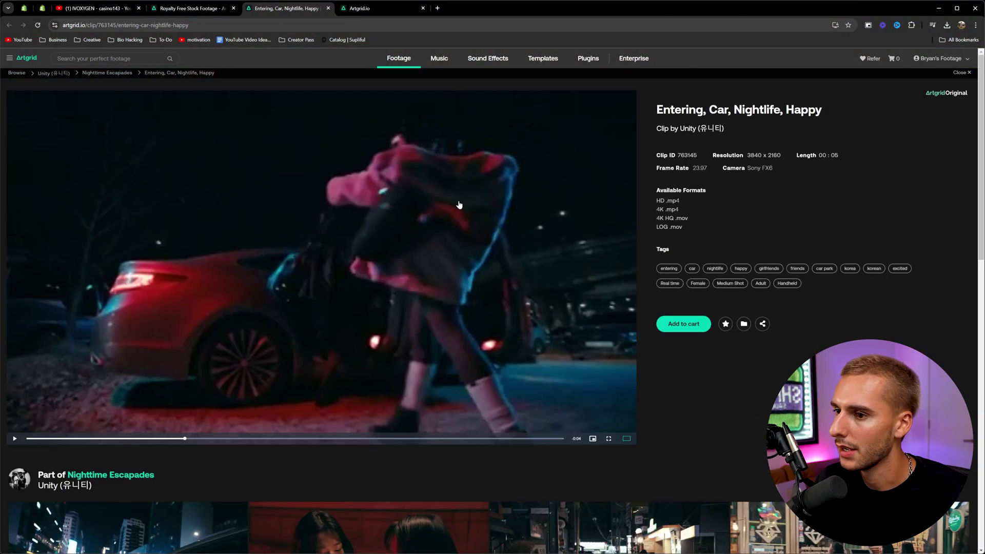
pyautogui.scroll(-4, 459, 205)
pyautogui.click(390, 506)
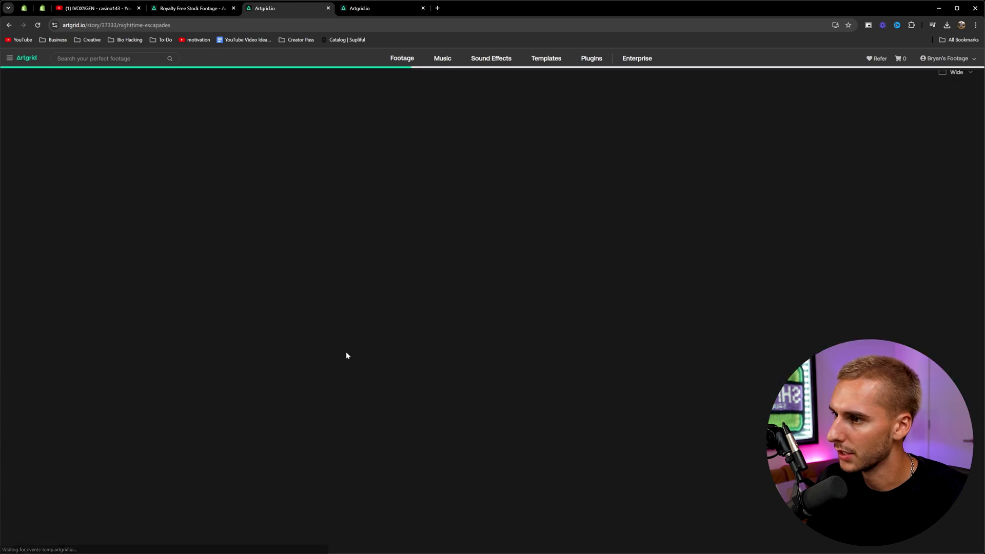
pyautogui.scroll(-9, 395, 254)
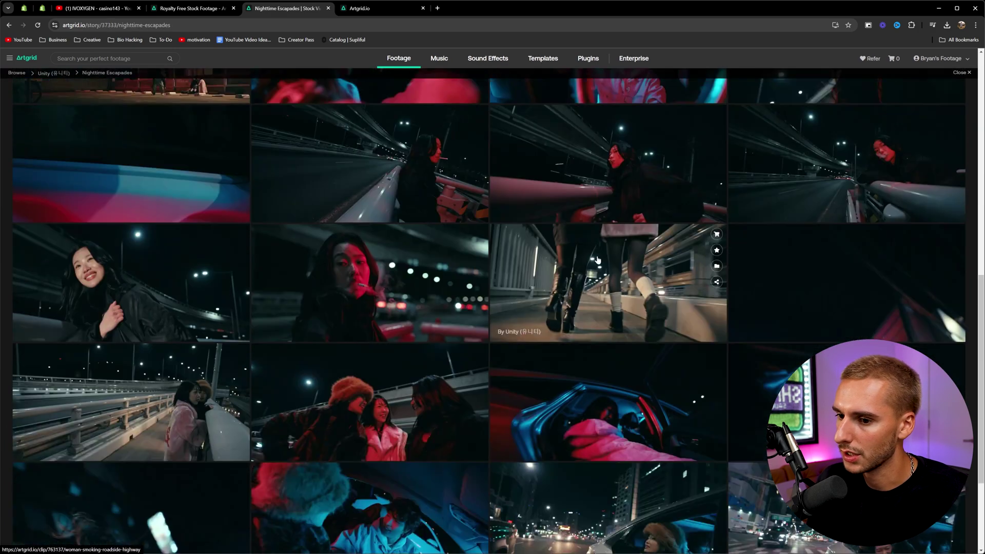
pyautogui.scroll(-9, 647, 366)
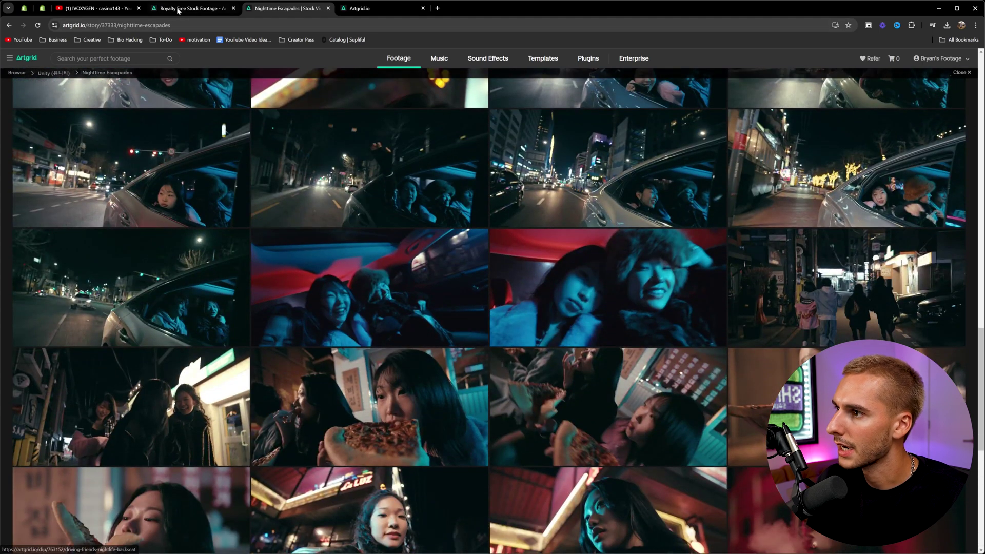
# - Glance at the homepage and YouTube tabs, then close the collection and return to the Artgrid homepage
pyautogui.click(178, 8)
pyautogui.click(98, 8)
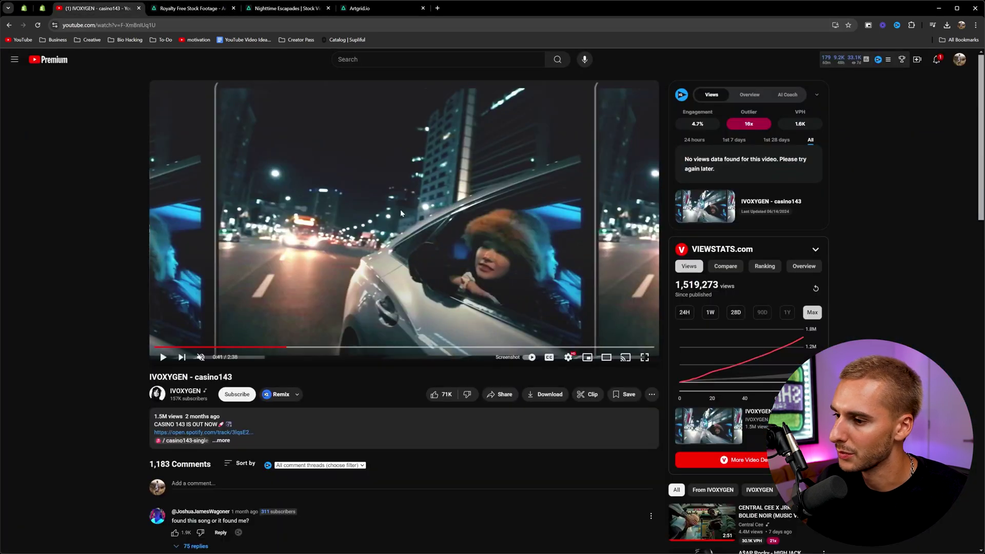
pyautogui.click(302, 9)
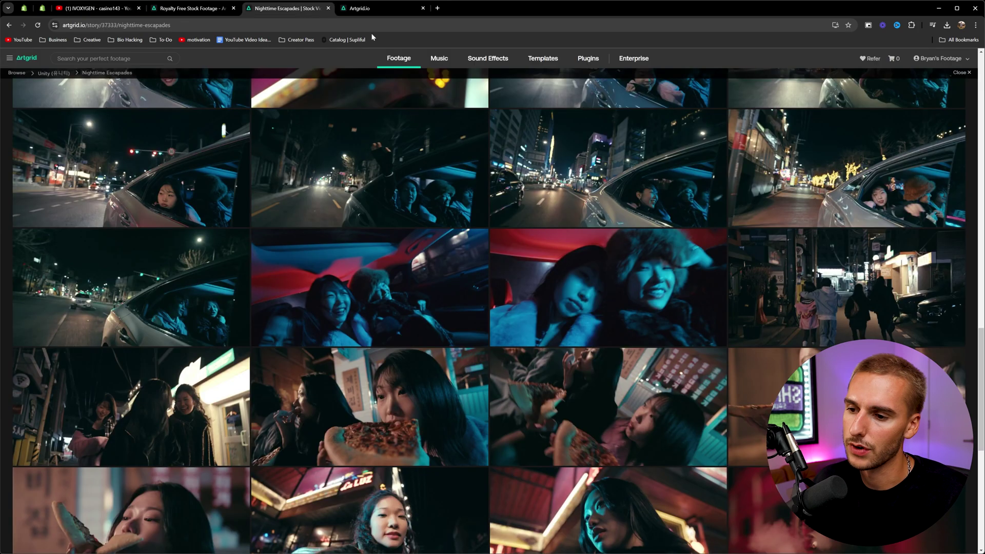
pyautogui.scroll(-5, 532, 273)
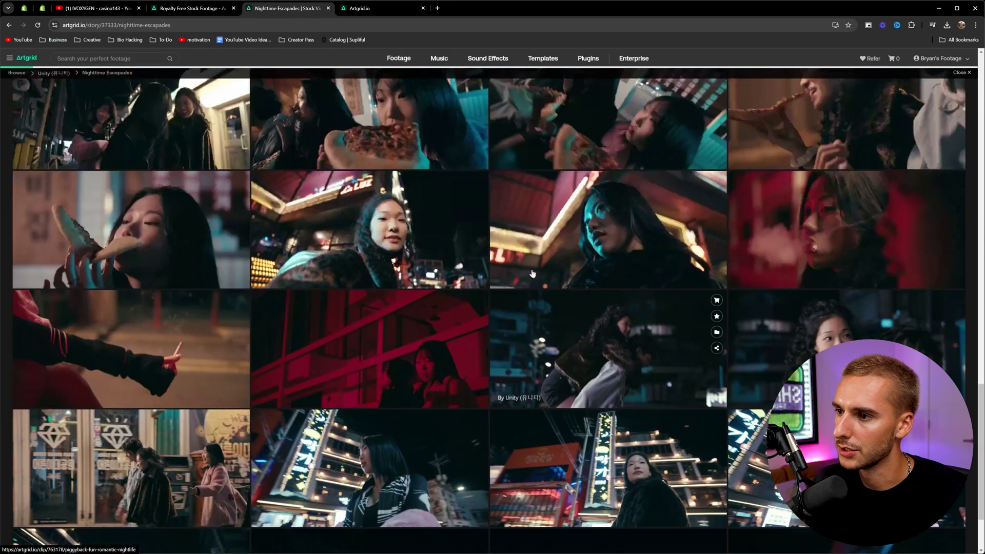
pyautogui.press('Escape')
pyautogui.scroll(-10, 513, 274)
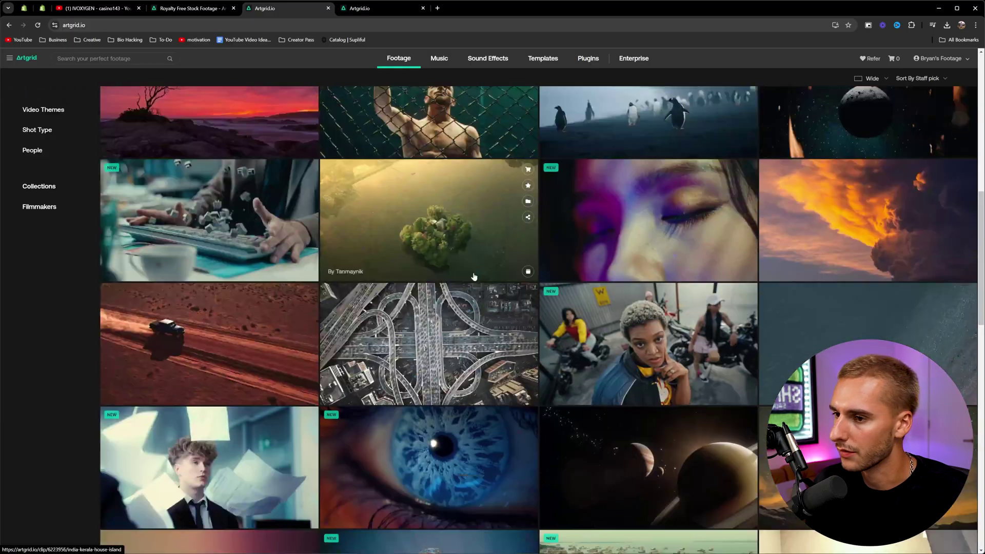
pyautogui.scroll(-10, 474, 277)
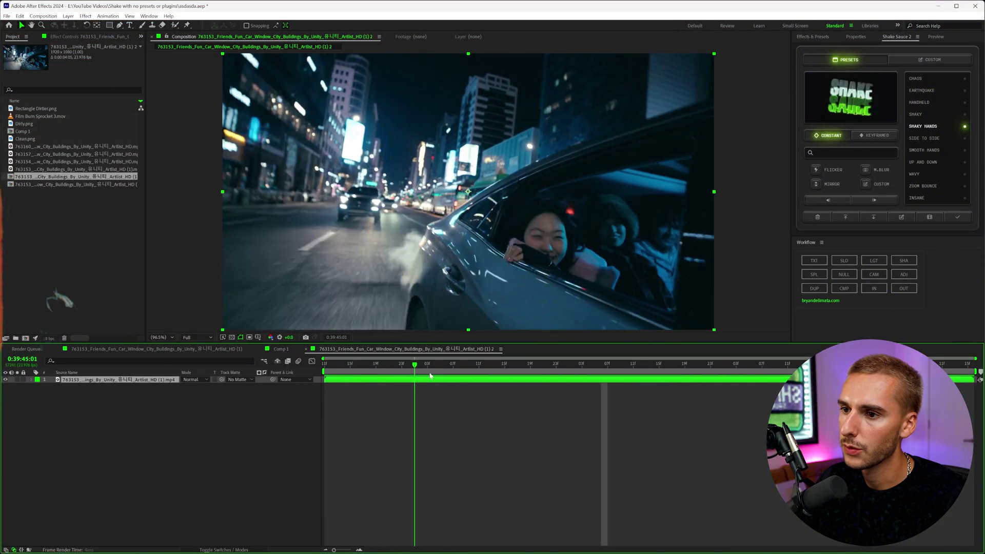
# - Resize the car footage composition to 1440 × 1080 px with the aspect ratio unlocked
pyautogui.moveTo(430, 376); pyautogui.dragTo(541, 379)
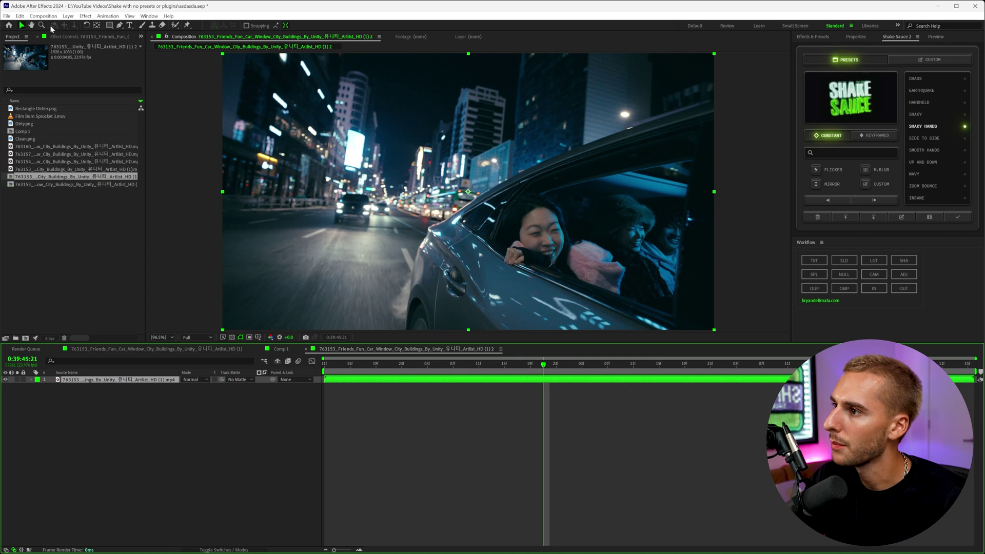
pyautogui.click(44, 16)
pyautogui.click(57, 37)
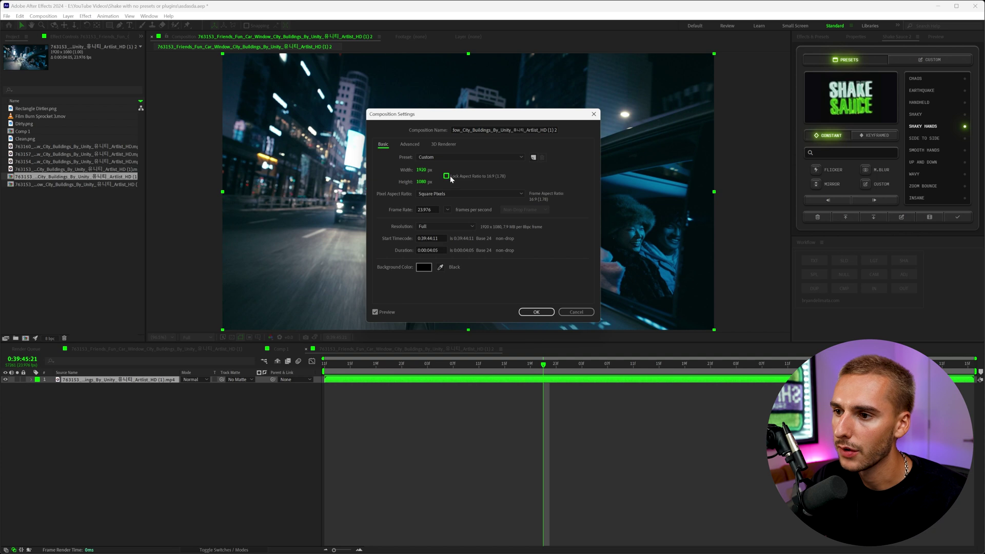
pyautogui.click(421, 169)
pyautogui.write('144')
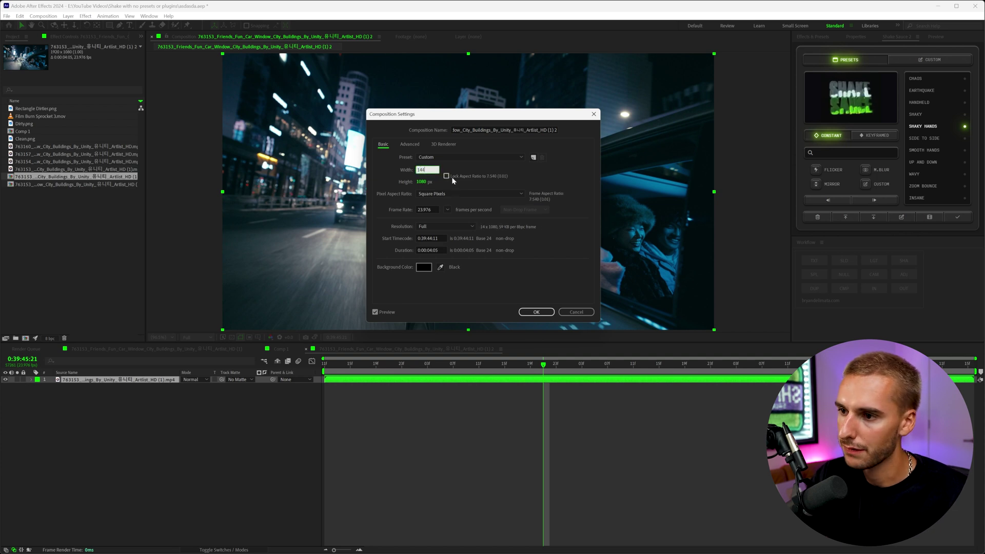
pyautogui.click(434, 175)
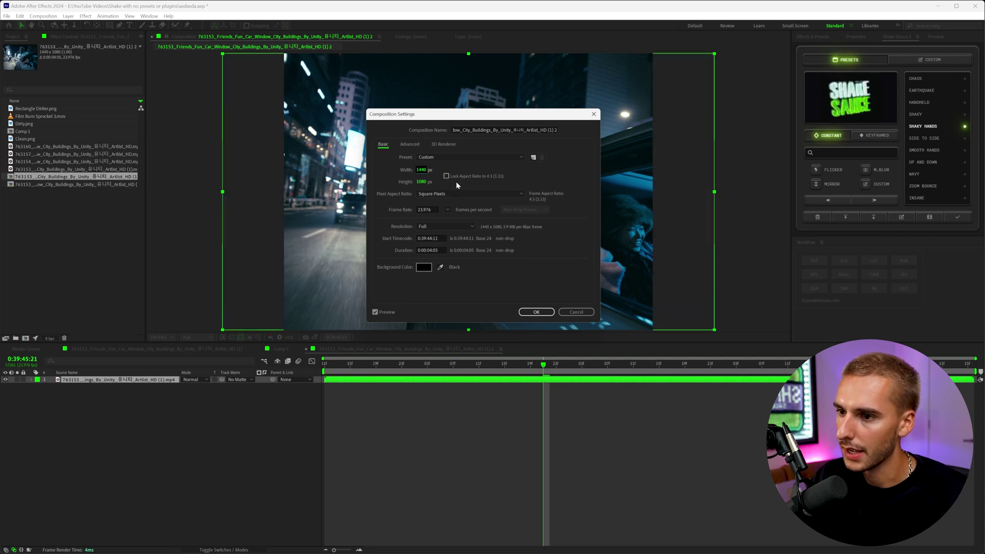
pyautogui.click(537, 312)
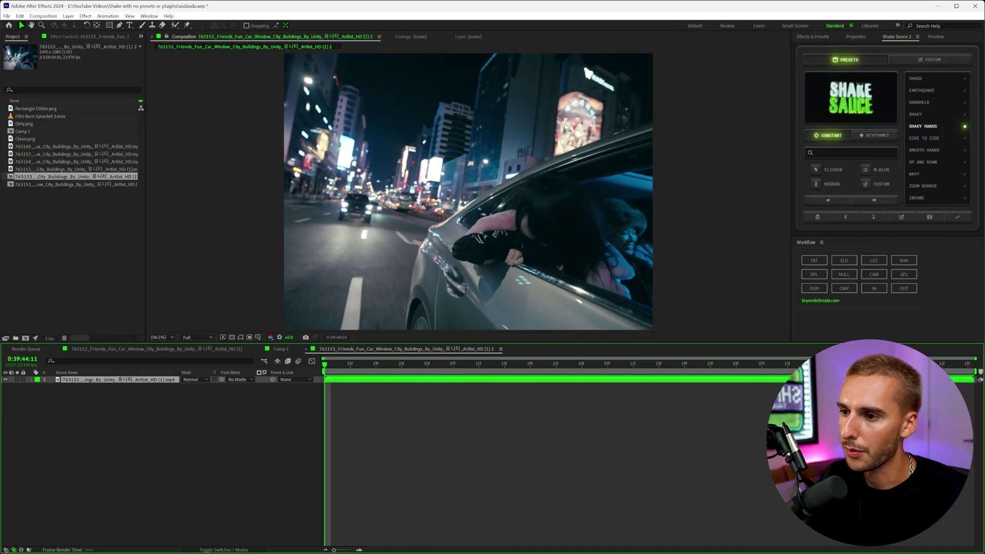
pyautogui.press('space')
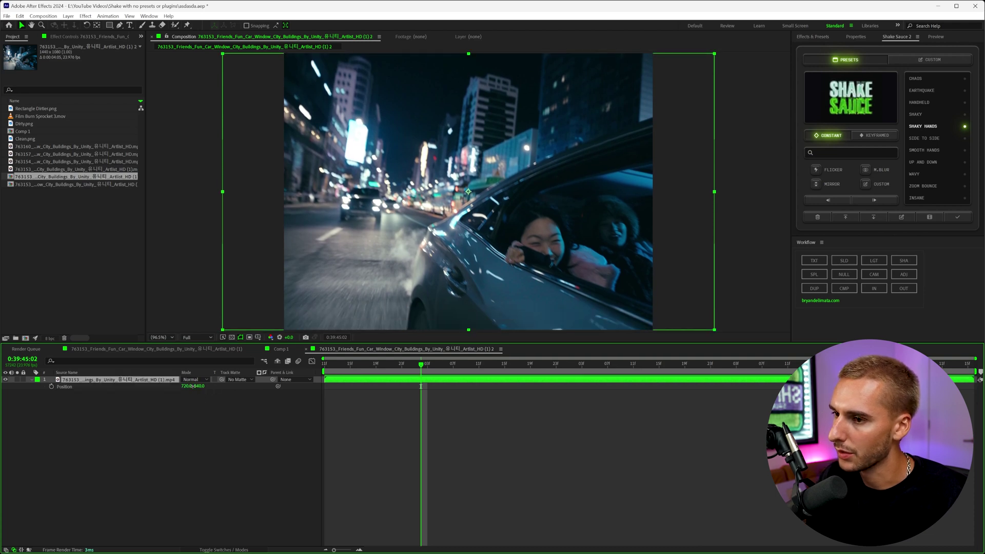
pyautogui.moveTo(187, 386); pyautogui.dragTo(124, 387)
pyautogui.hotkey('ctrl', 'z')
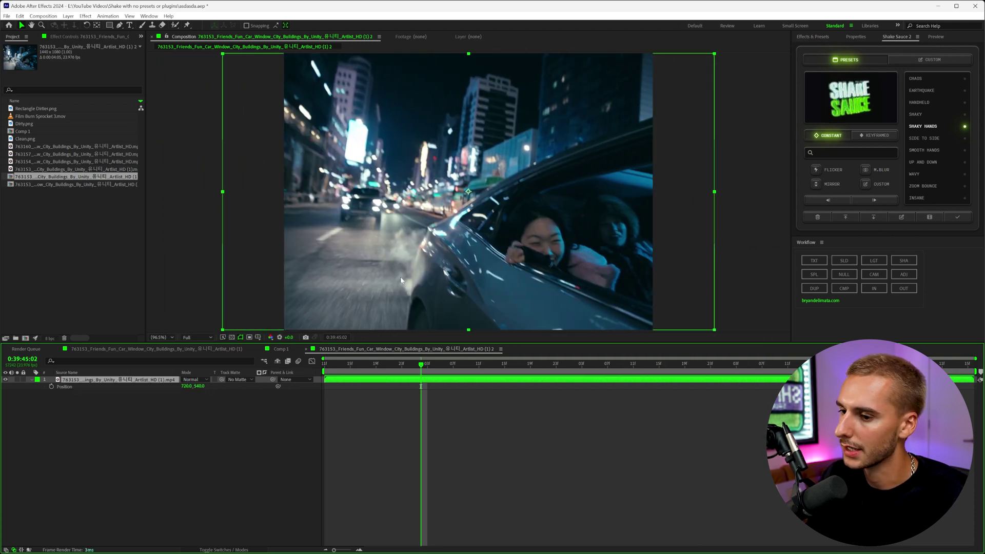
pyautogui.moveTo(383, 373); pyautogui.dragTo(512, 377)
pyautogui.click(198, 350)
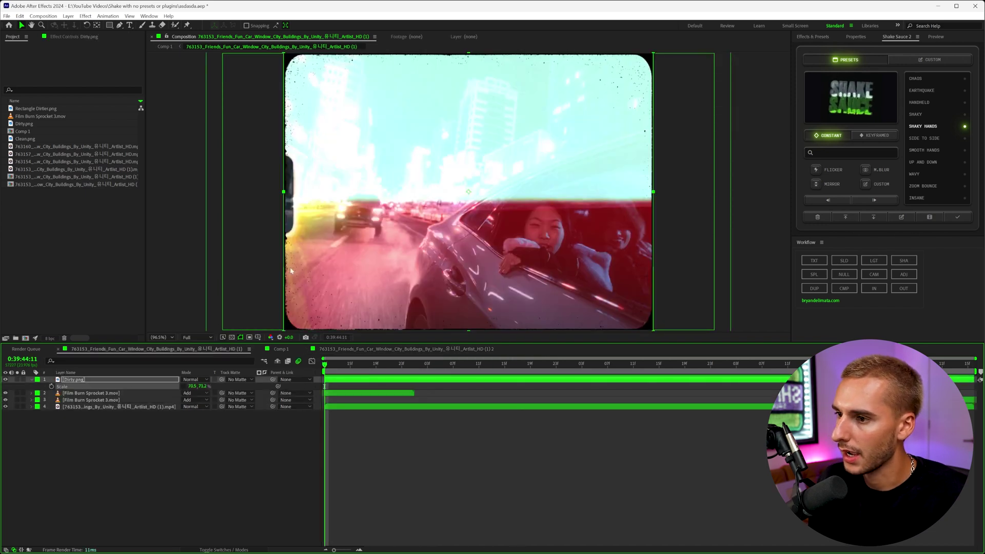
pyautogui.click(279, 351)
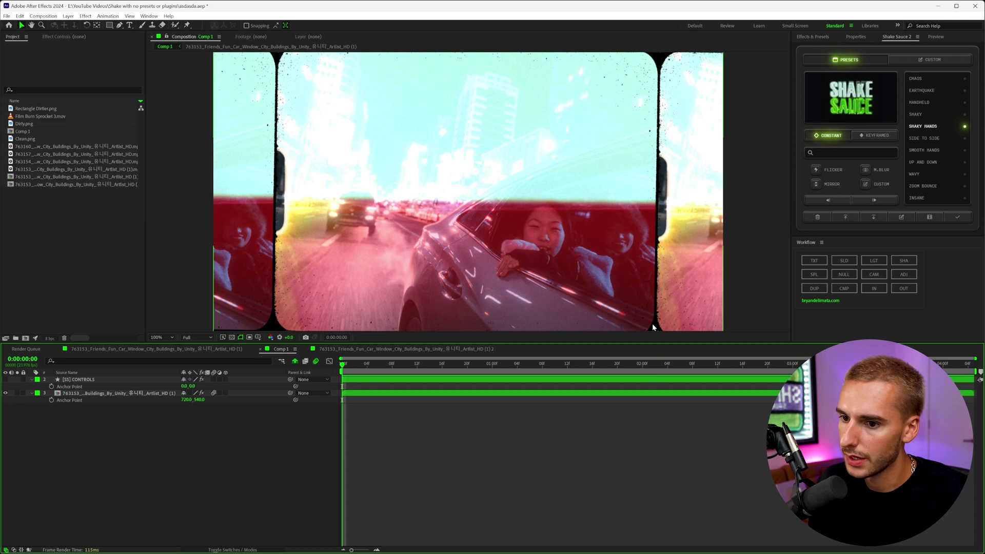
pyautogui.click(406, 349)
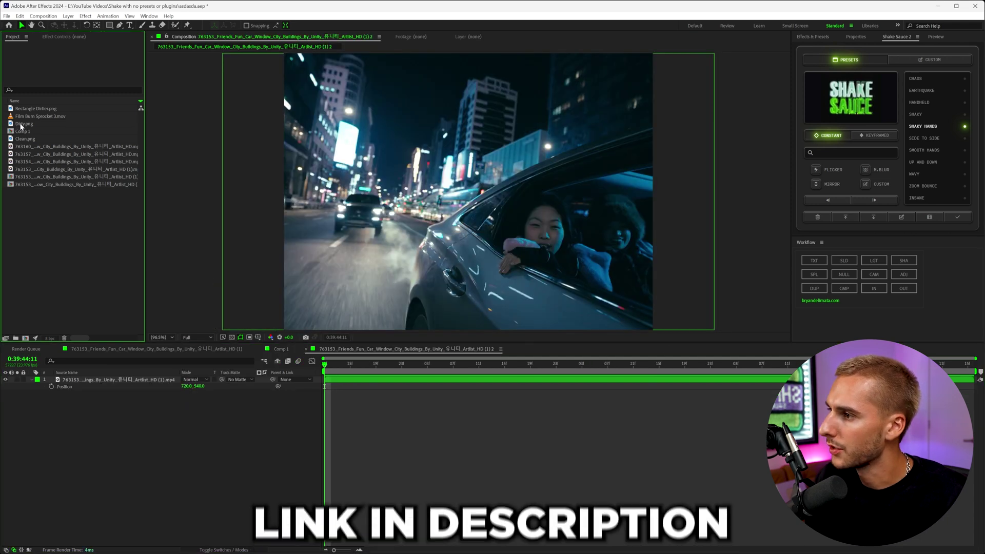
# - Add Dirty.png as a layer over the car footage and scale it to about 71%
pyautogui.moveTo(17, 125); pyautogui.dragTo(479, 365)
pyautogui.scroll(-2, 390, 230)
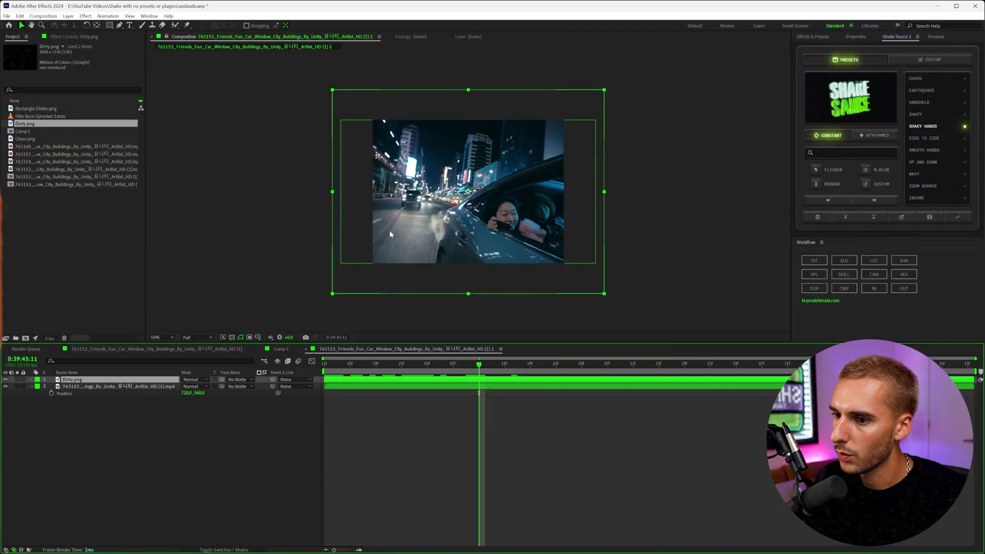
pyautogui.scroll(2, 433, 235)
pyautogui.scroll(-2, 433, 235)
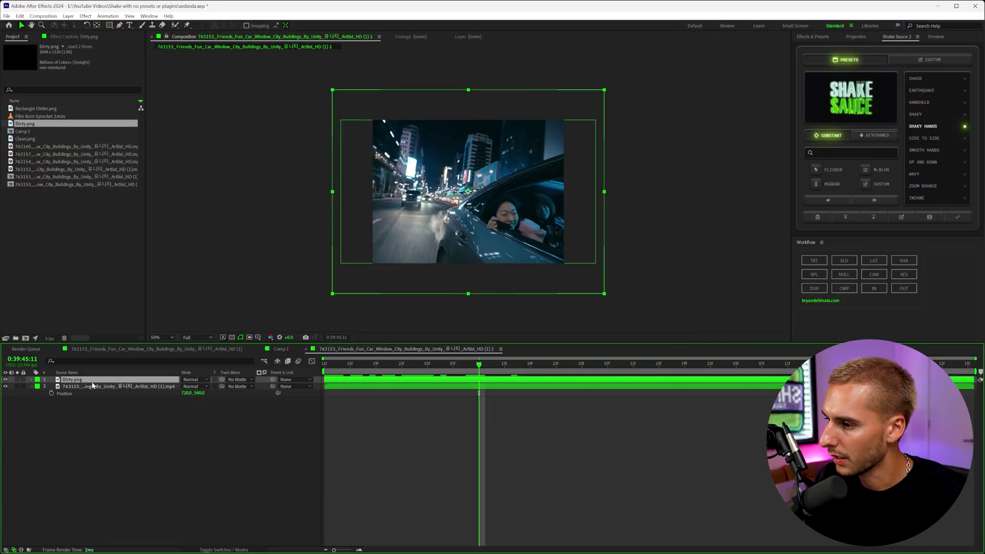
pyautogui.press('s')
pyautogui.moveTo(193, 386); pyautogui.dragTo(177, 386)
pyautogui.scroll(2, 395, 273)
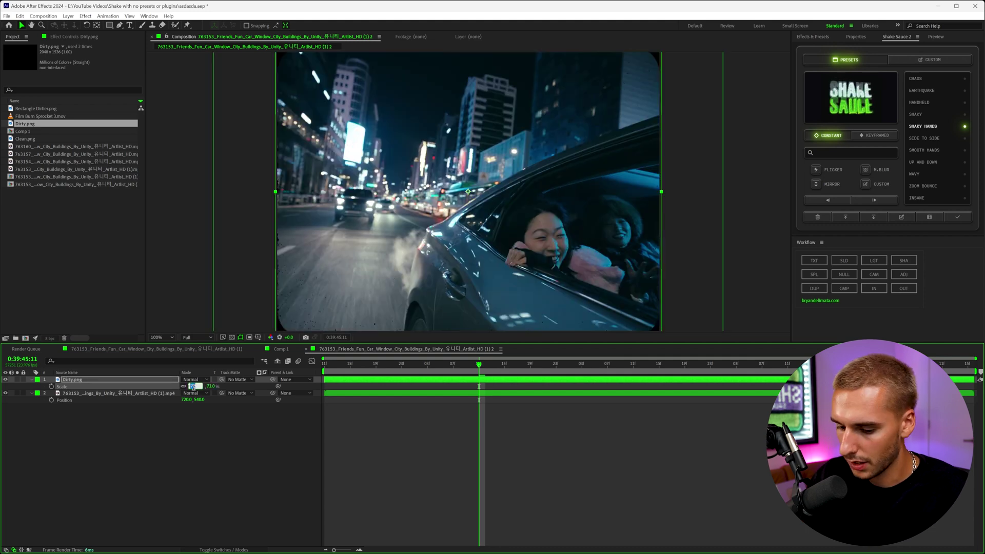
# - Go to the start of the timeline and fit the 4:3 composition in the viewer
pyautogui.press('Home')
pyautogui.hotkey('shift', '/')
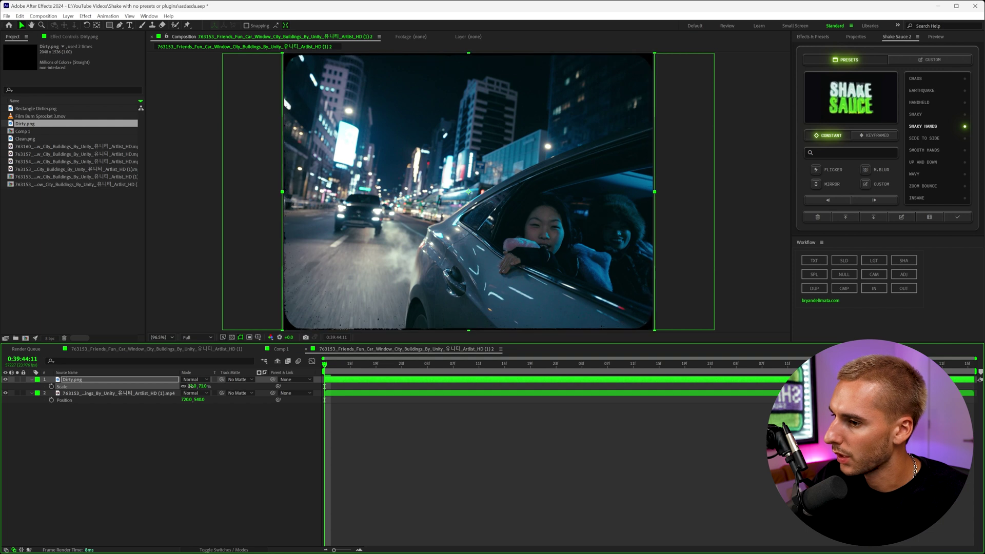
pyautogui.click(335, 291)
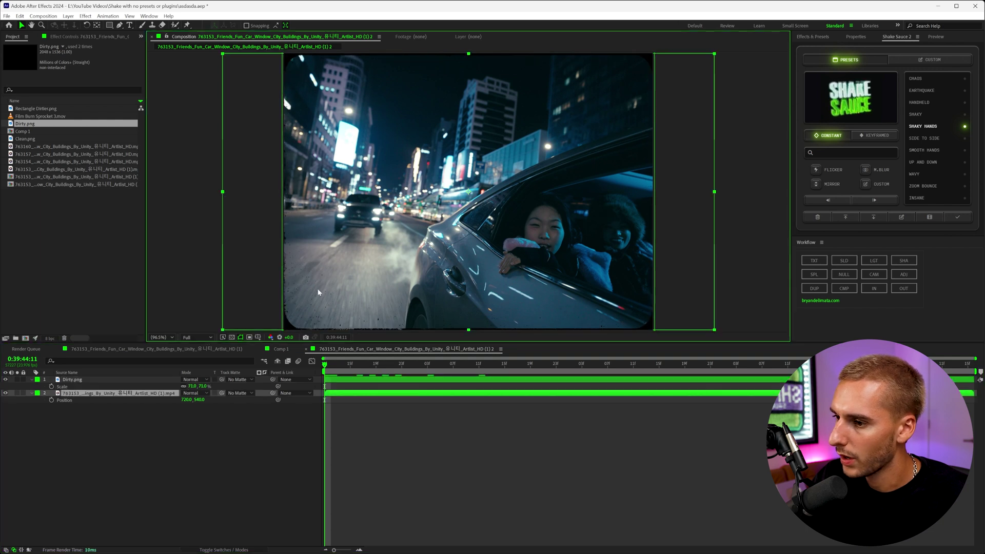
pyautogui.scroll(-2, 335, 291)
pyautogui.click(387, 289)
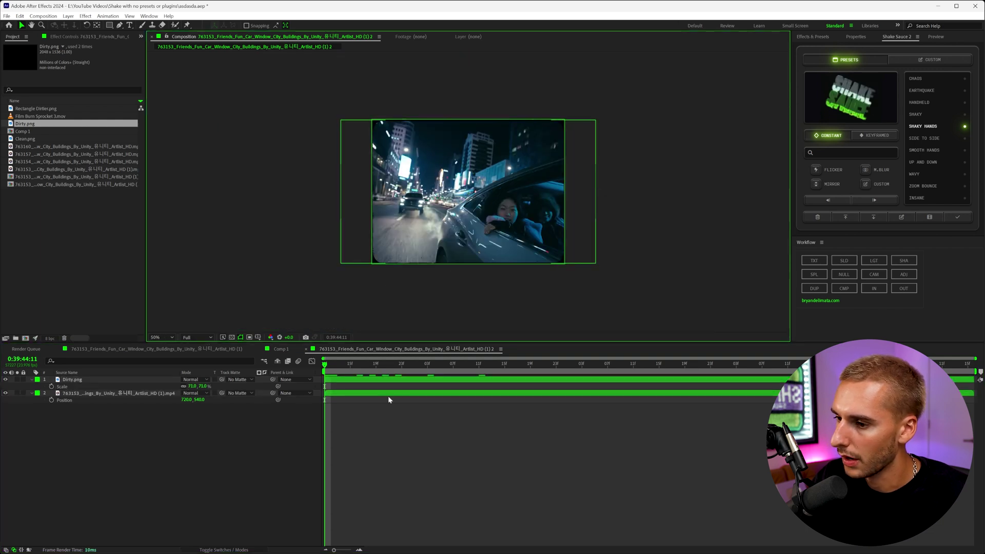
pyautogui.press('space')
pyautogui.click(77, 268)
pyautogui.hotkey('shift', '/')
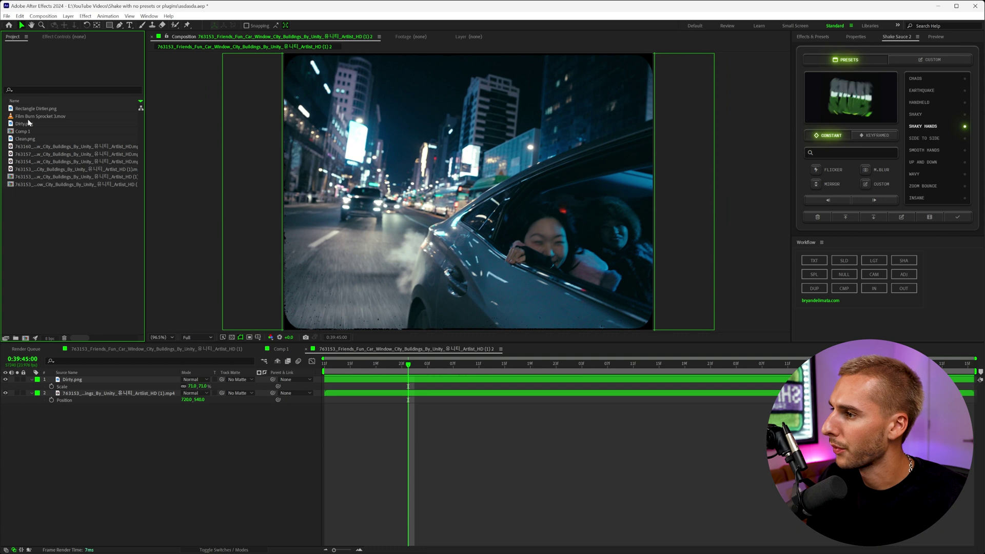
# - Add Film Burn Sprocket 3.mov above the footage and find its bright burn frame
pyautogui.moveTo(26, 116)
pyautogui.mouseDown()
pyautogui.moveTo(118, 359)
pyautogui.moveTo(118, 388)
pyautogui.mouseUp()
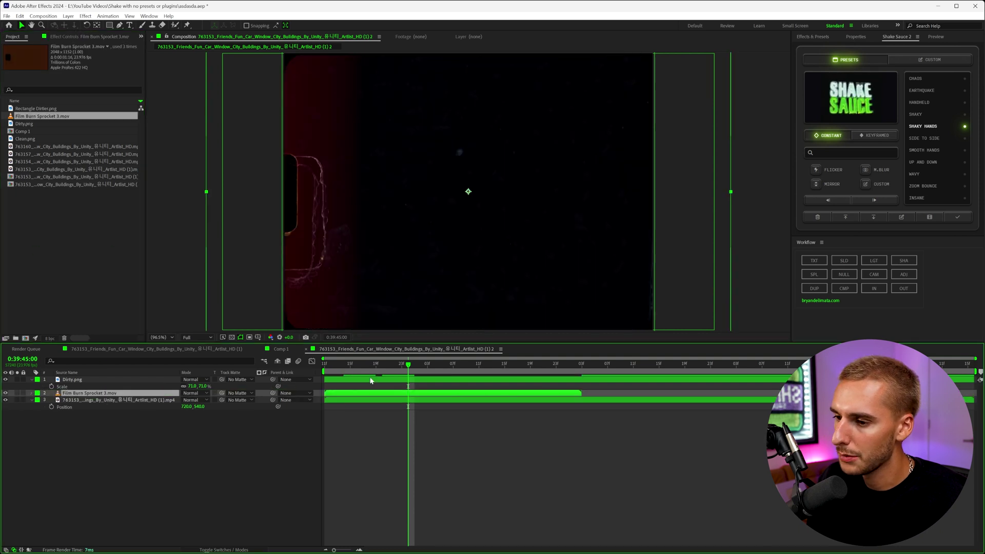
pyautogui.moveTo(404, 367)
pyautogui.mouseDown()
pyautogui.moveTo(383, 366)
pyautogui.moveTo(402, 368)
pyautogui.mouseUp()
pyautogui.click(62, 380)
pyautogui.click(402, 395)
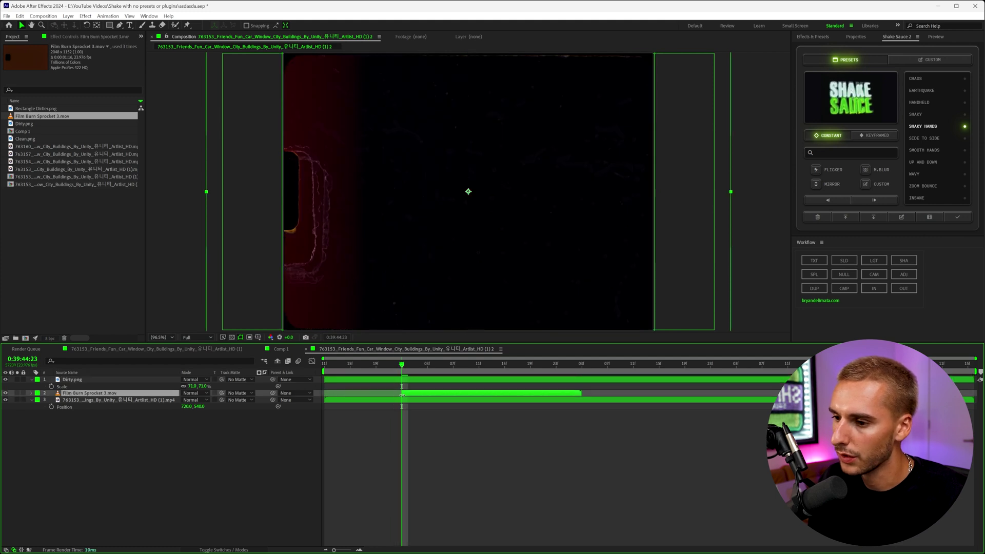
pyautogui.moveTo(410, 369); pyautogui.dragTo(491, 375)
# - Split the burn layer around the flash and set the burn piece's mode to Add
pyautogui.hotkey('ctrl', 'shift', 'd')
pyautogui.hotkey('ctrl', 'shift', 'd')
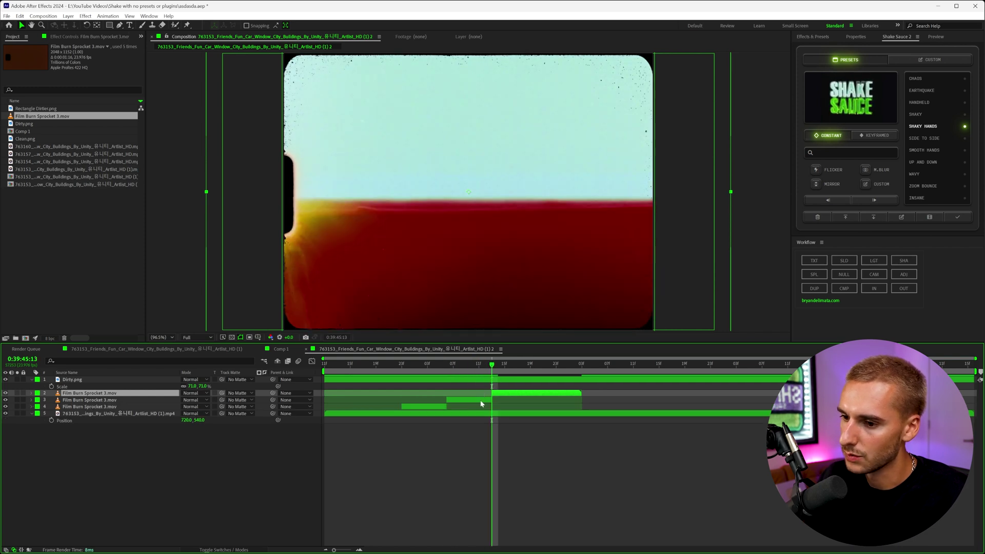
pyautogui.click(481, 401)
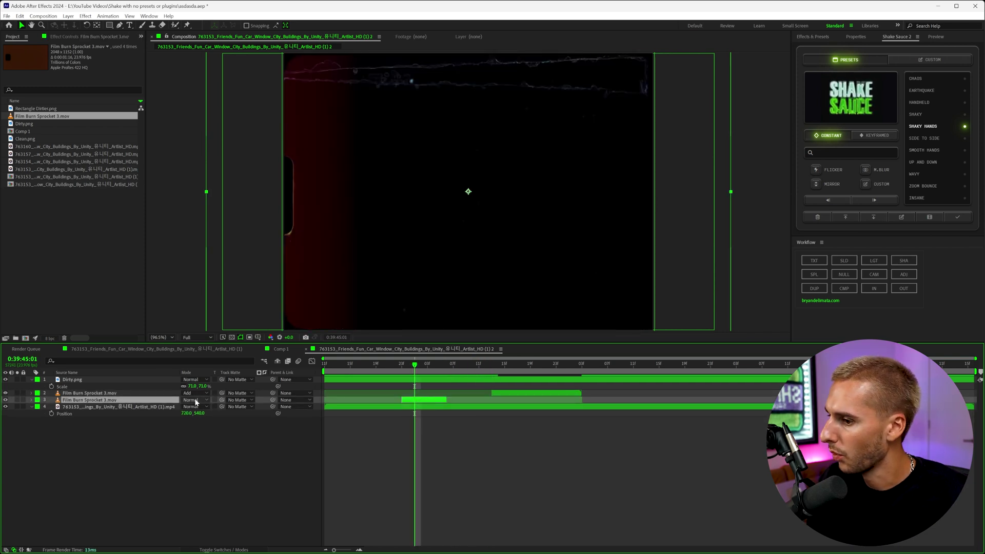
pyautogui.click(196, 401)
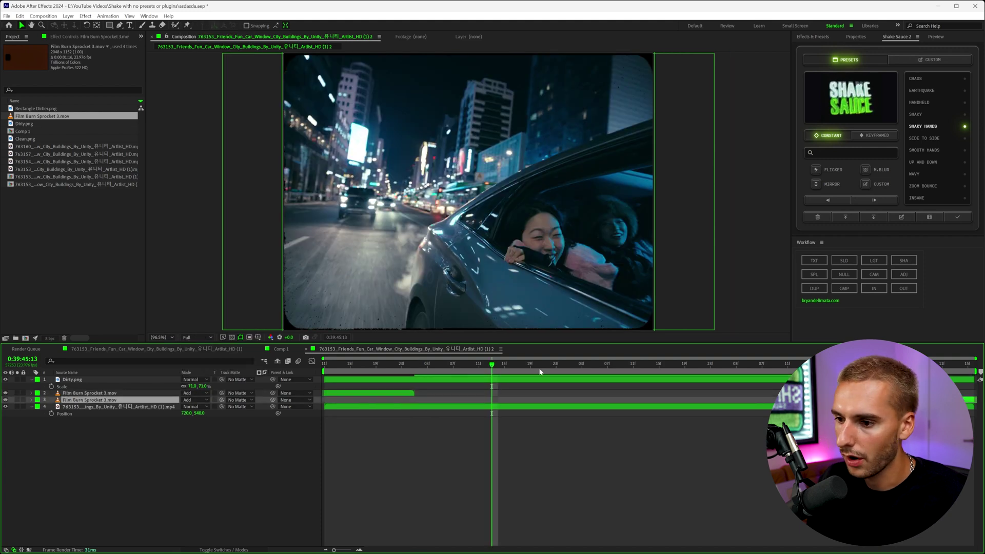
pyautogui.press('space')
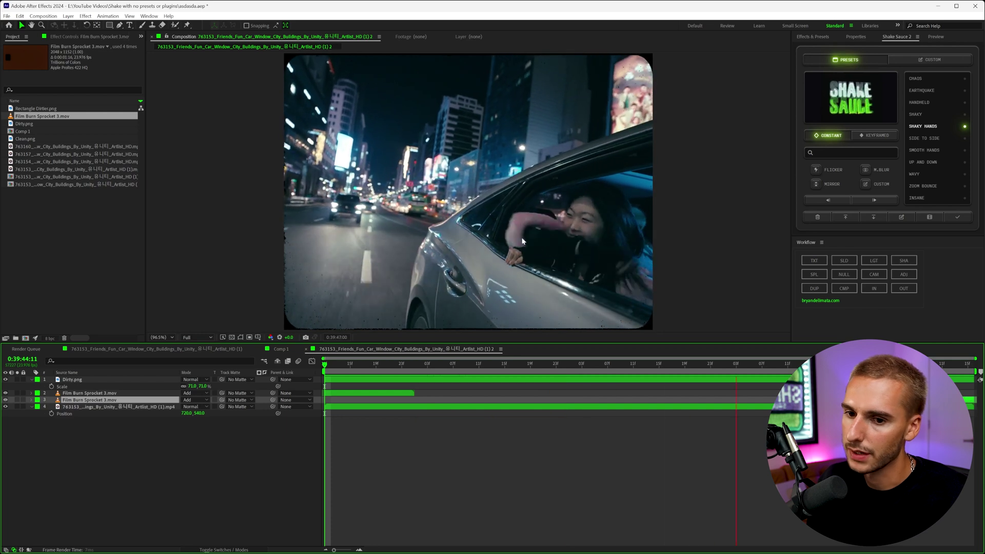
# - Play the film burns over the footage, then bring up the Effects & Presets search
pyautogui.press('space')
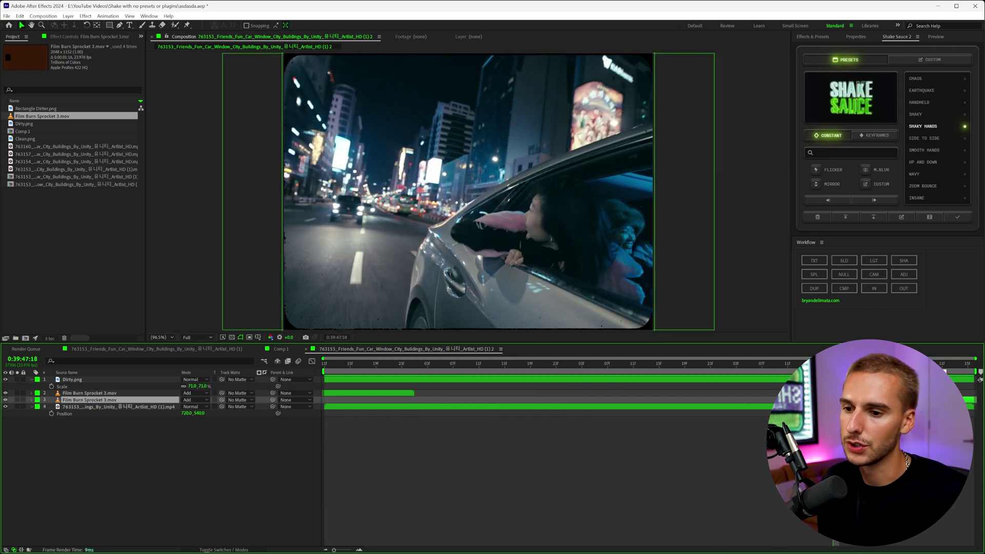
pyautogui.press('space')
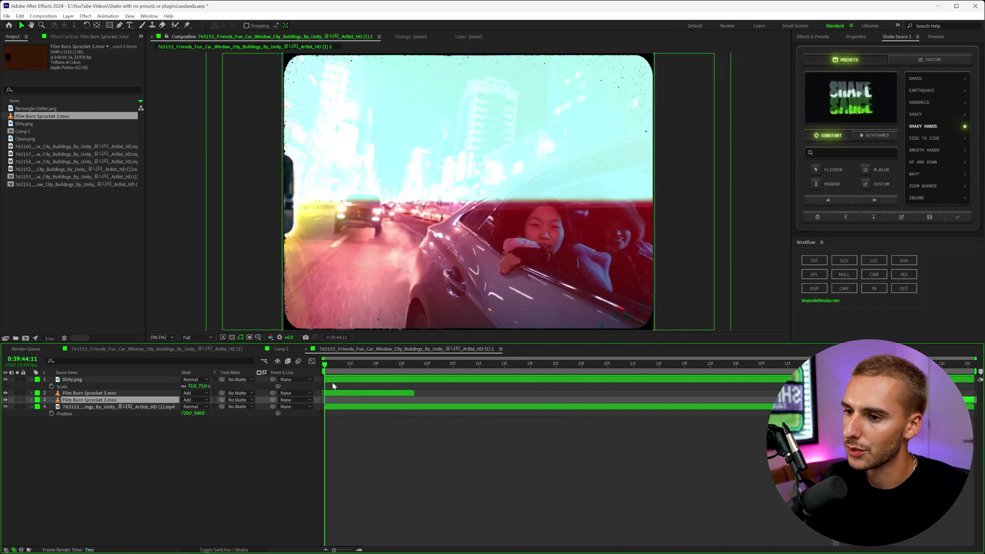
pyautogui.click(813, 37)
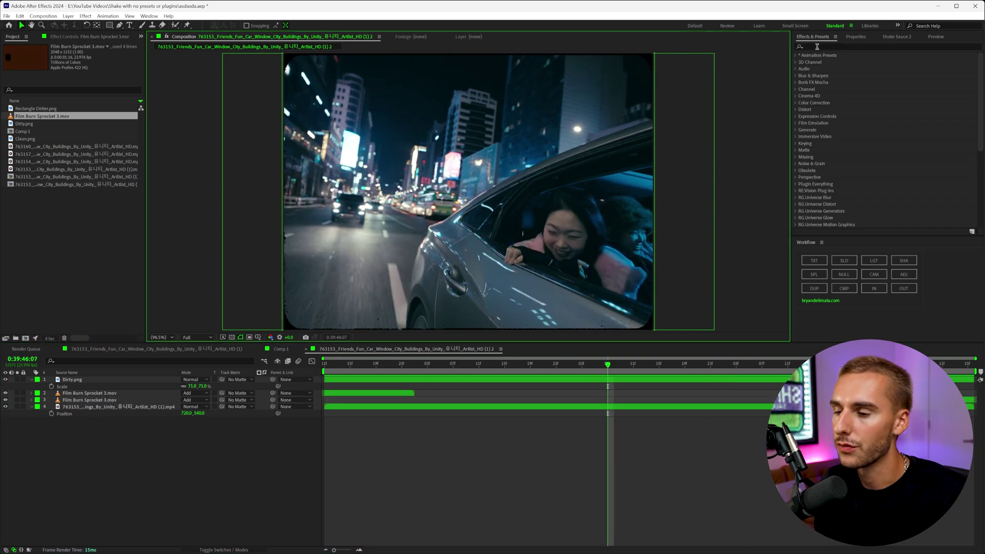
pyautogui.click(817, 46)
# - Search 'deh' and apply Dehancer Pro v1.2 to the car footage layer
pyautogui.write('deh')
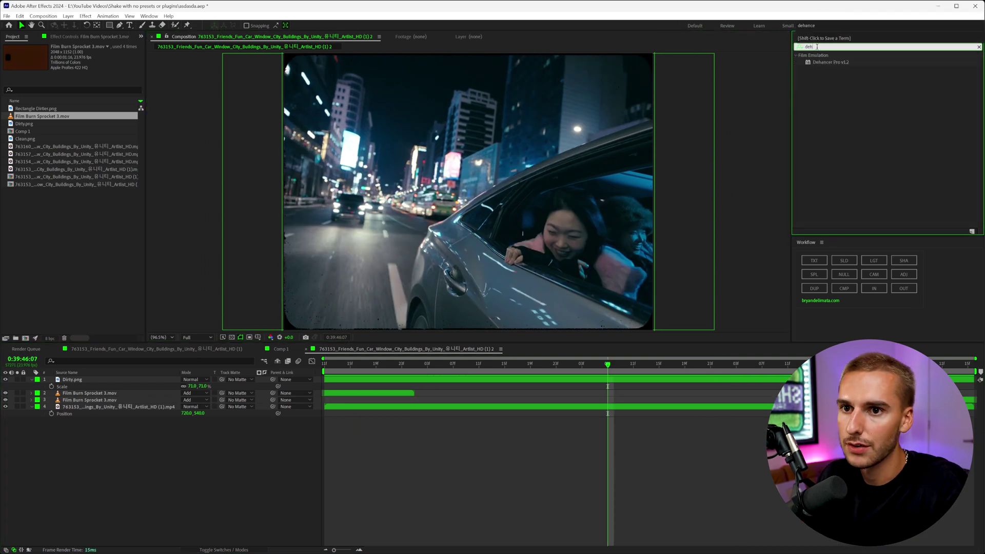
pyautogui.moveTo(820, 64); pyautogui.dragTo(623, 339)
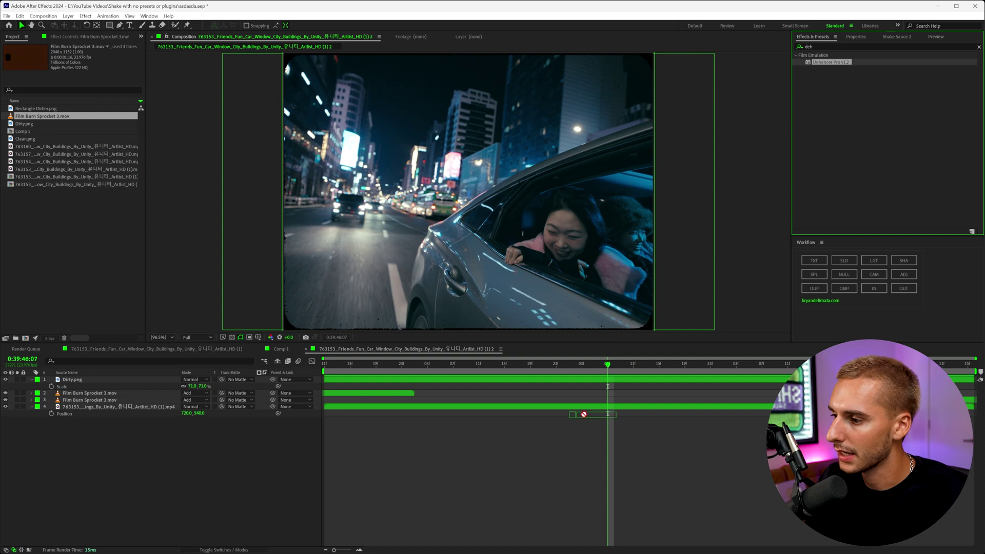
pyautogui.moveTo(584, 414); pyautogui.dragTo(595, 411)
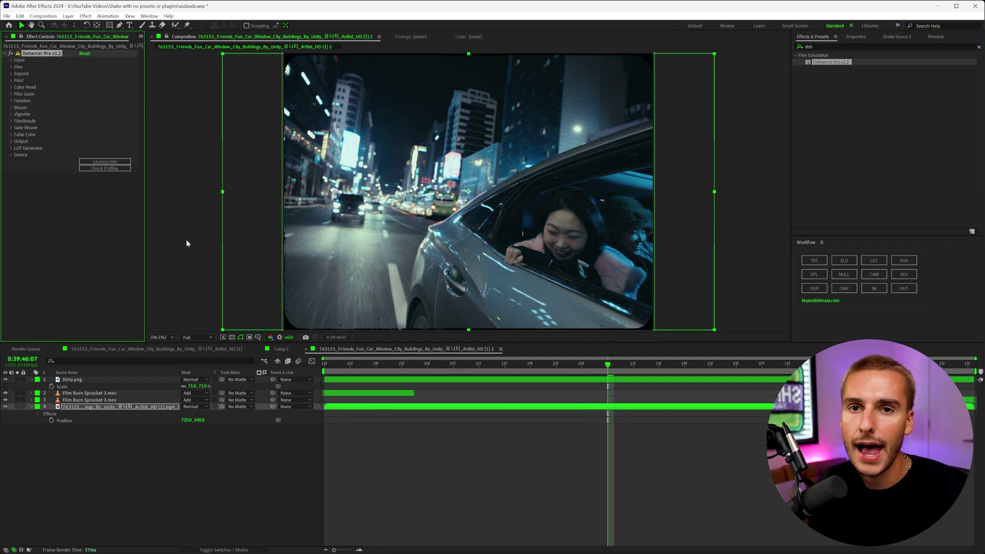
# - Try Cinestill 800T, Cinestill 50D and Fuji Reala 500D, settling on the Fujicolor 100 profile
pyautogui.click(11, 67)
pyautogui.click(89, 74)
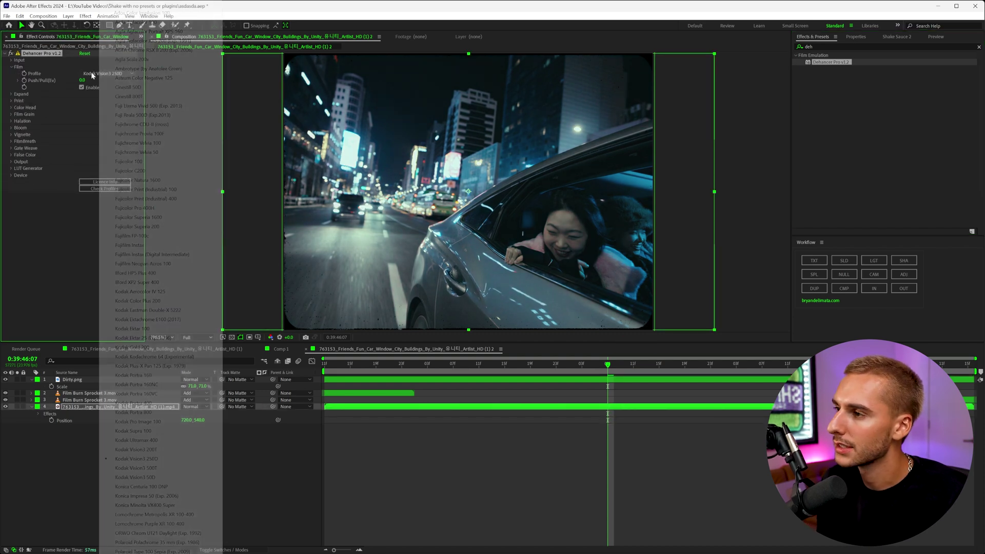
pyautogui.click(129, 97)
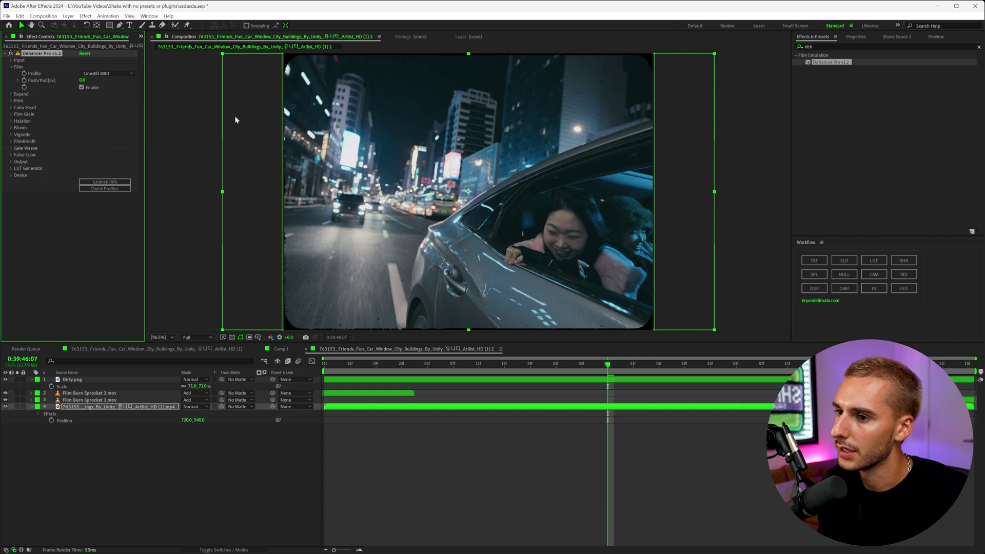
pyautogui.click(105, 73)
pyautogui.click(127, 87)
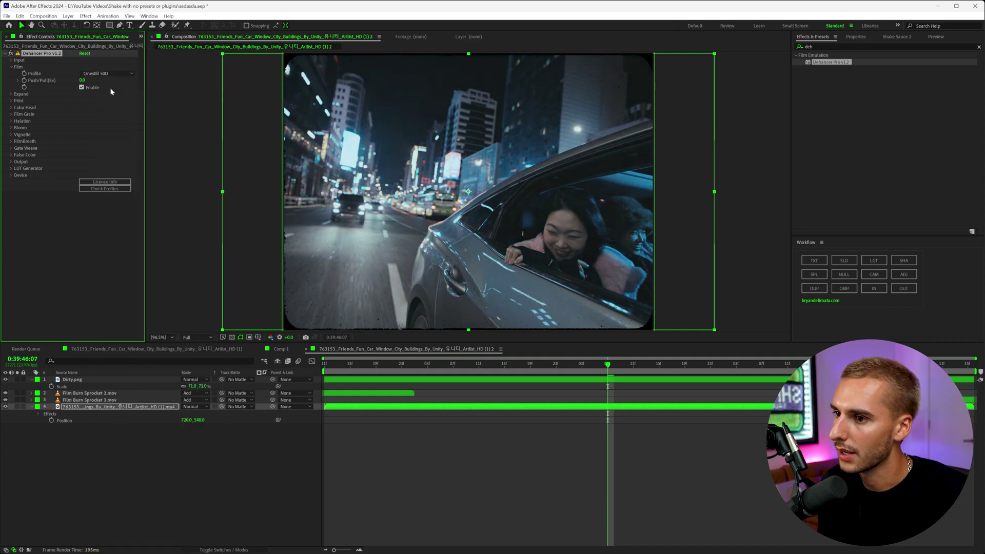
pyautogui.click(107, 73)
pyautogui.click(128, 119)
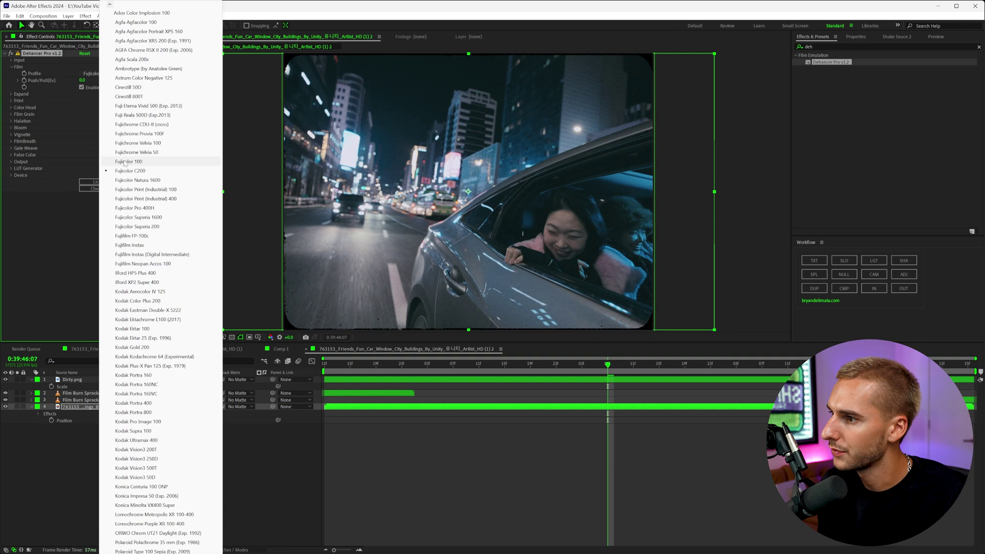
pyautogui.click(128, 161)
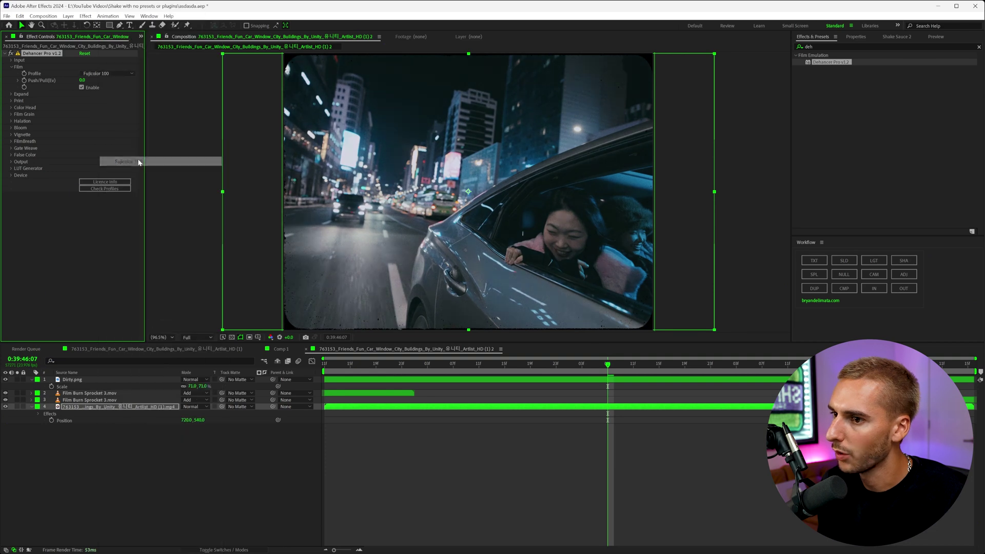
pyautogui.click(11, 122)
# - Enable Dehancer's halation with Impact and Amplify at 100 and hide the halation mask
pyautogui.click(82, 196)
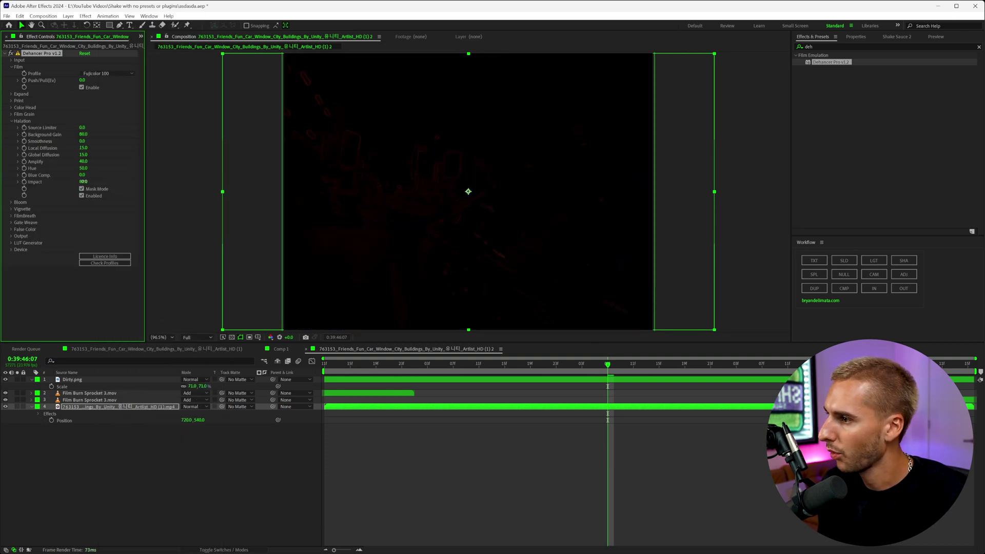
pyautogui.moveTo(83, 181); pyautogui.dragTo(191, 184)
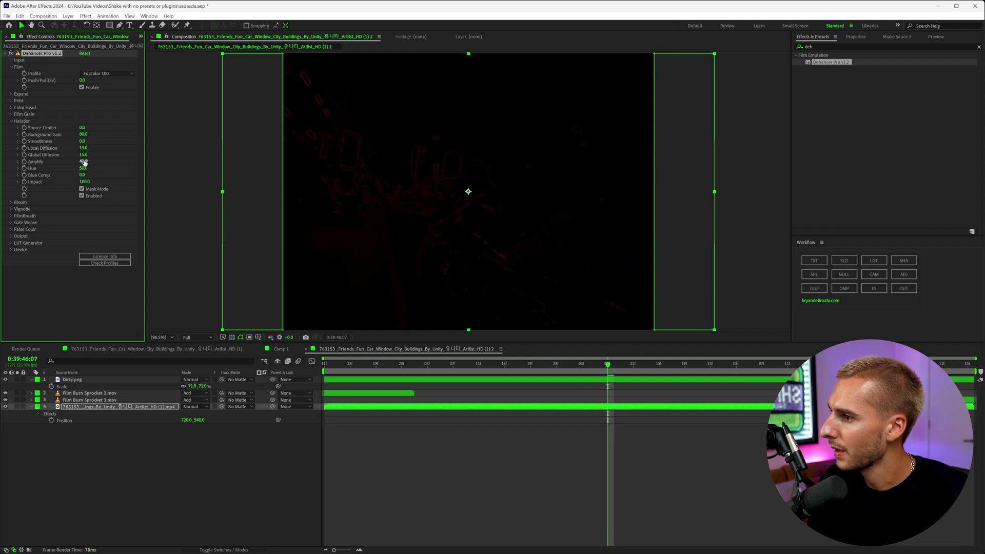
pyautogui.moveTo(83, 161); pyautogui.dragTo(276, 158)
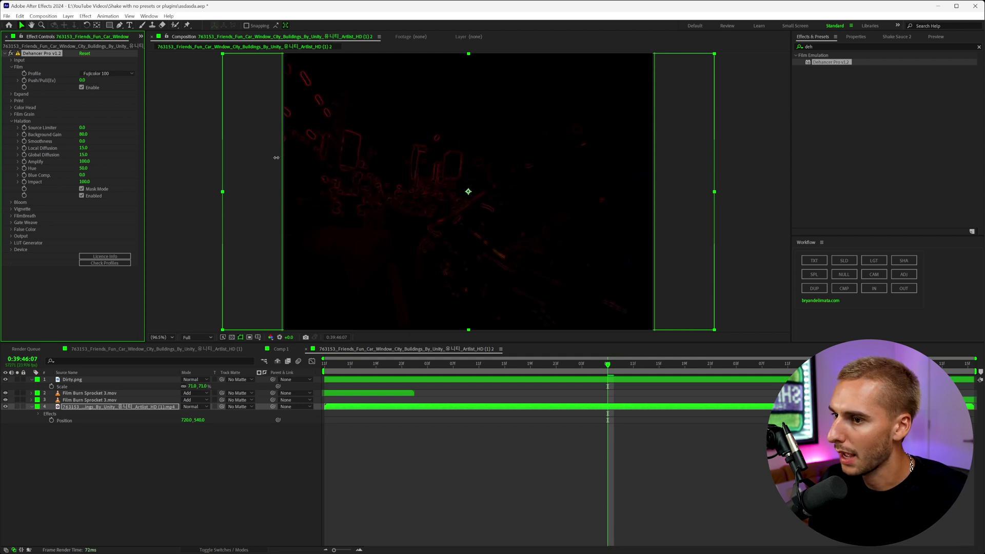
pyautogui.click(81, 189)
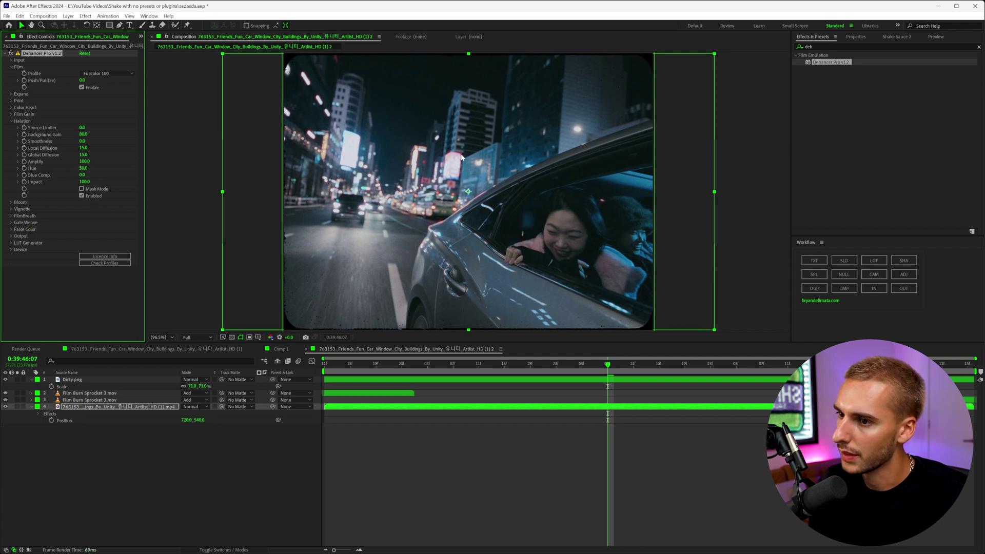
# - Test the Bloom mask and glow toggles, leaving bloom switched off
pyautogui.click(12, 202)
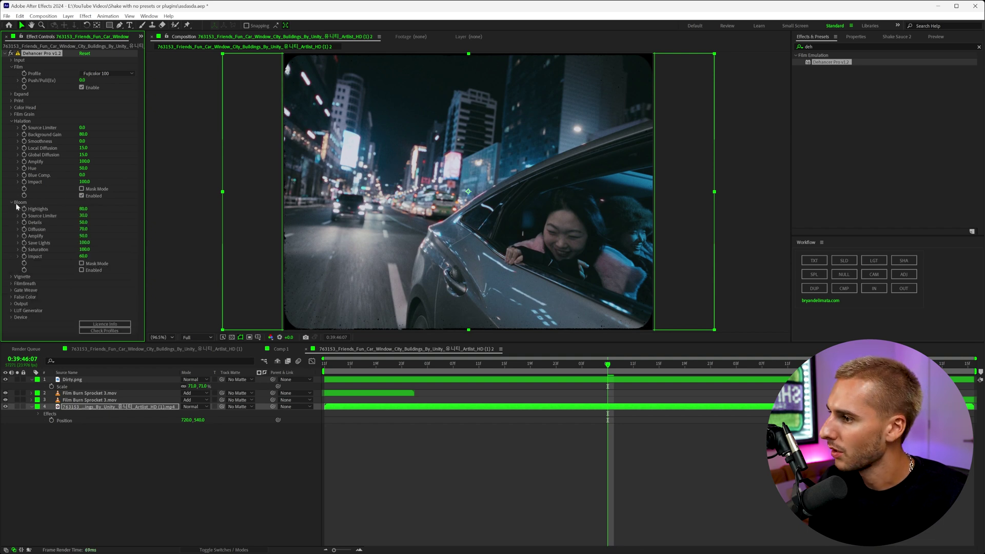
pyautogui.click(81, 263)
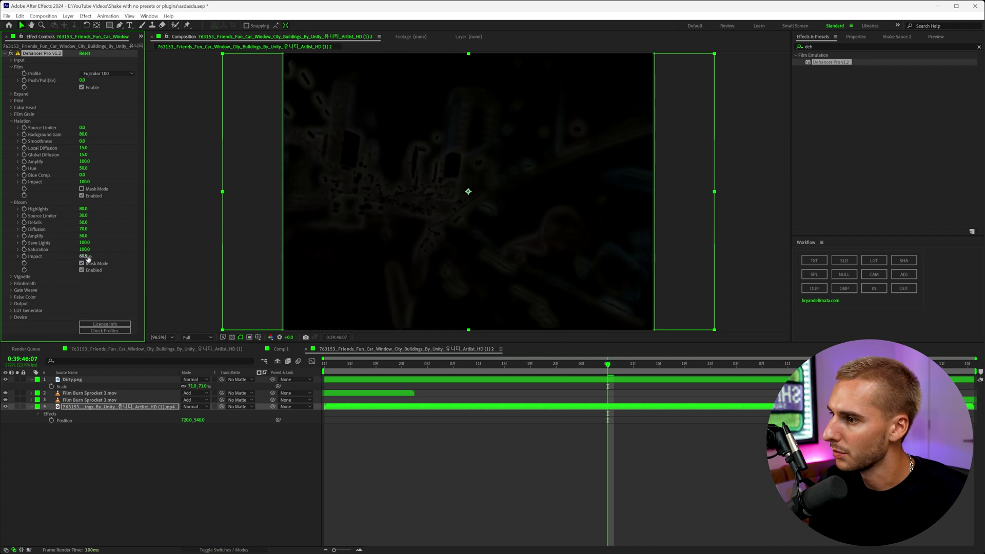
pyautogui.click(81, 263)
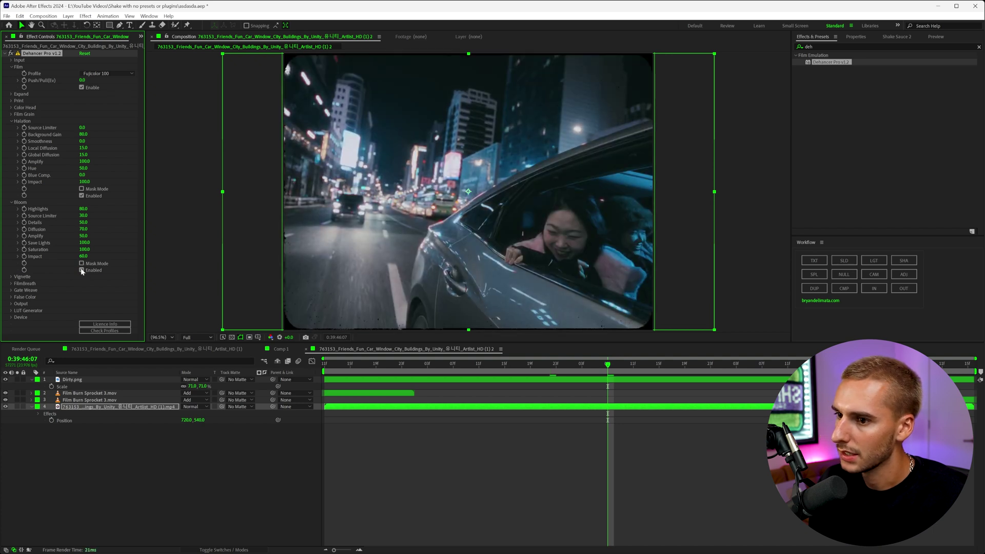
pyautogui.click(81, 269)
pyautogui.click(81, 270)
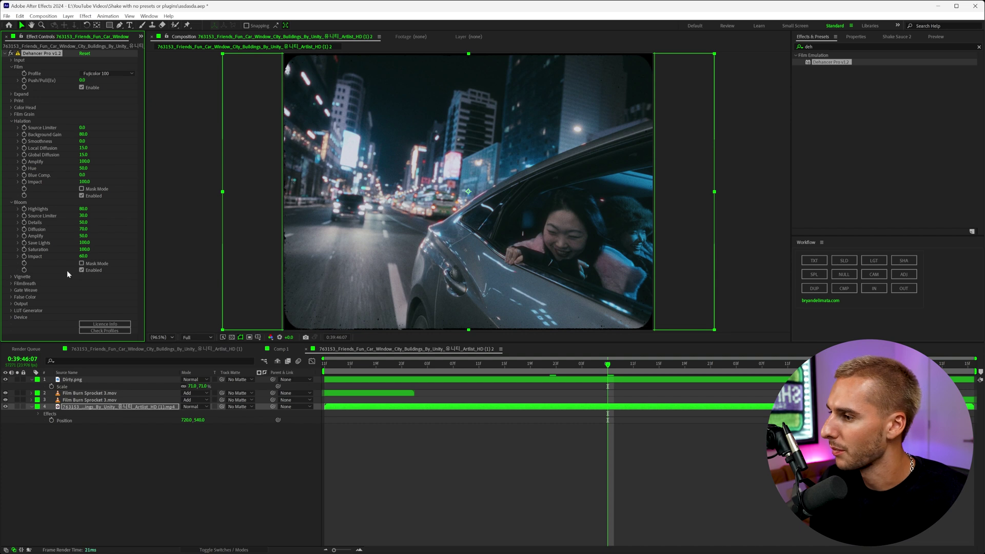
pyautogui.click(6, 53)
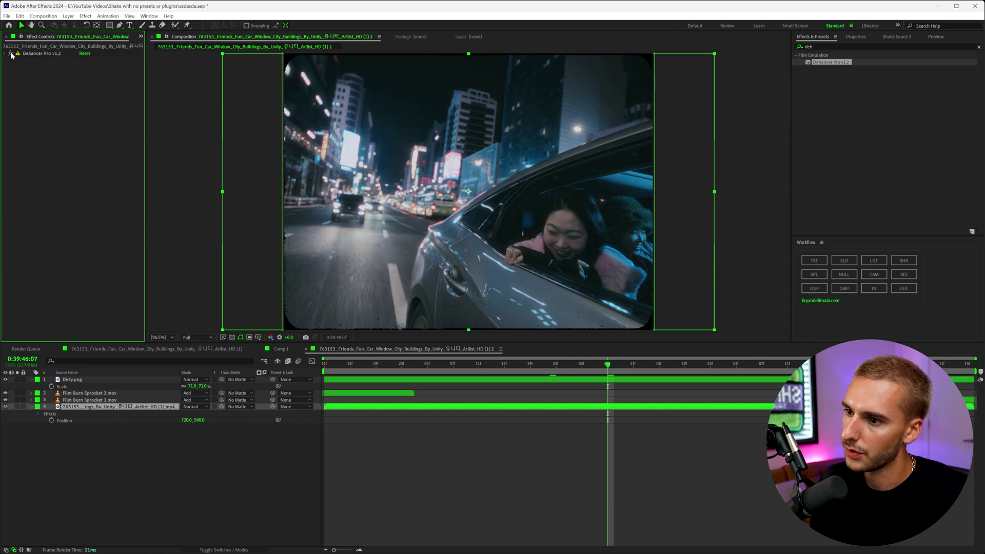
# - With Dehancer off, apply Add Grain in Final Output view with the Eastman Color Neg preset
pyautogui.click(12, 53)
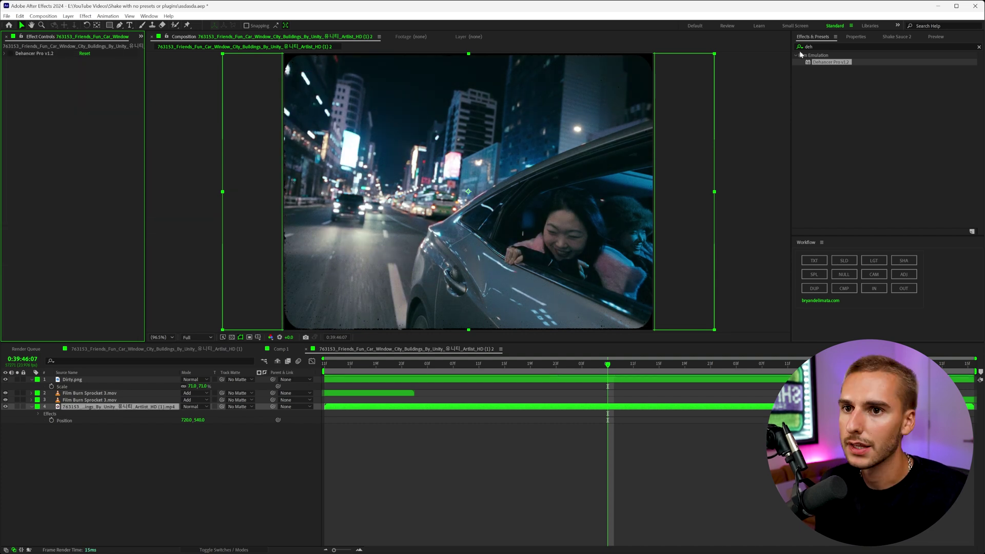
pyautogui.hotkey('ctrl', '5')
pyautogui.write('add')
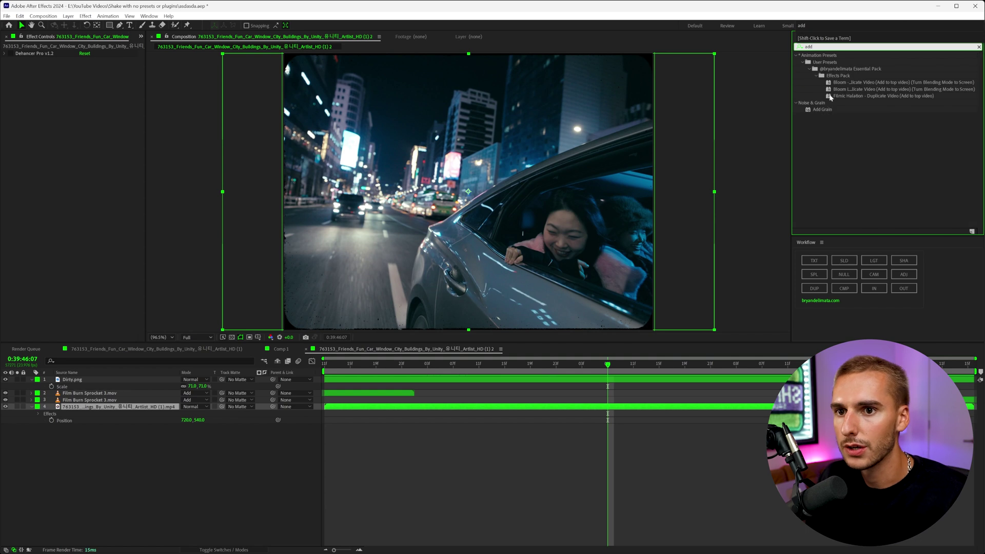
pyautogui.doubleClick(823, 109)
pyautogui.click(100, 67)
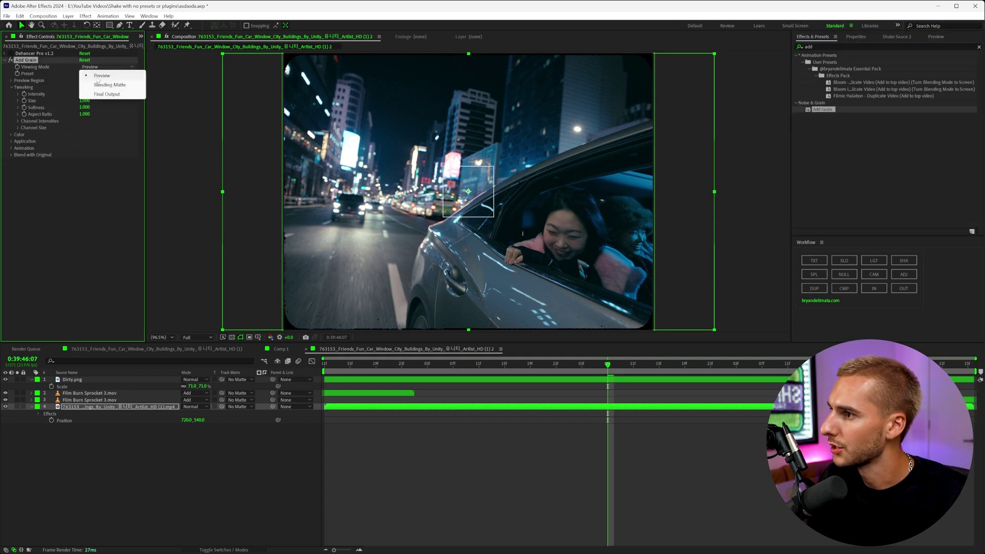
pyautogui.click(106, 95)
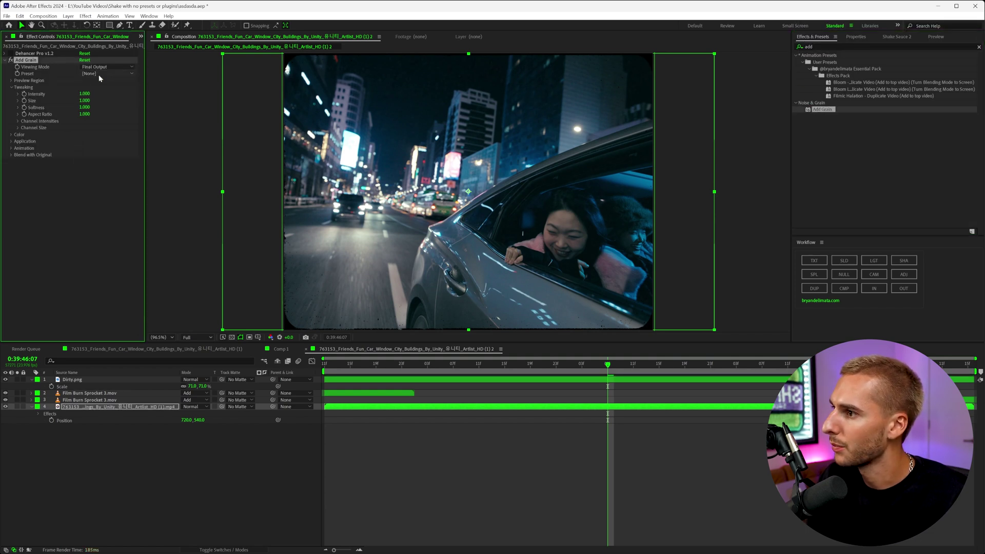
pyautogui.click(108, 74)
pyautogui.click(106, 97)
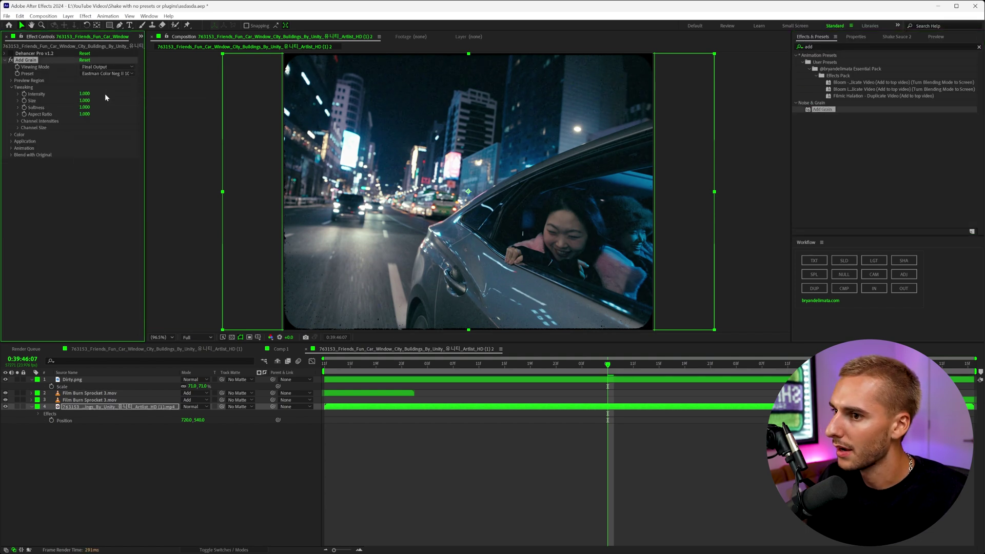
# - Make the grain monochromatic, lower its intensity, and re-enable the Dehancer film look
pyautogui.click(11, 134)
pyautogui.click(82, 142)
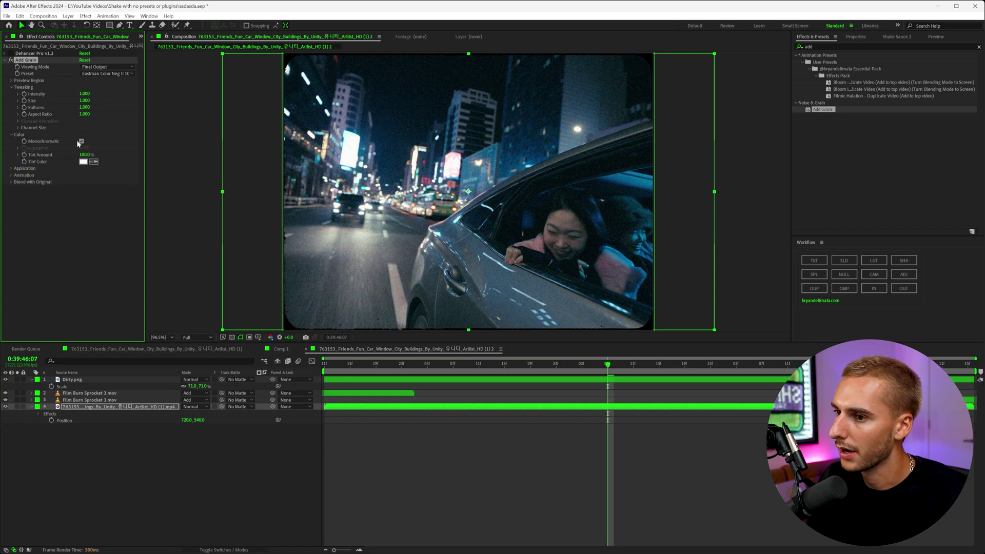
pyautogui.moveTo(84, 93); pyautogui.dragTo(89, 94)
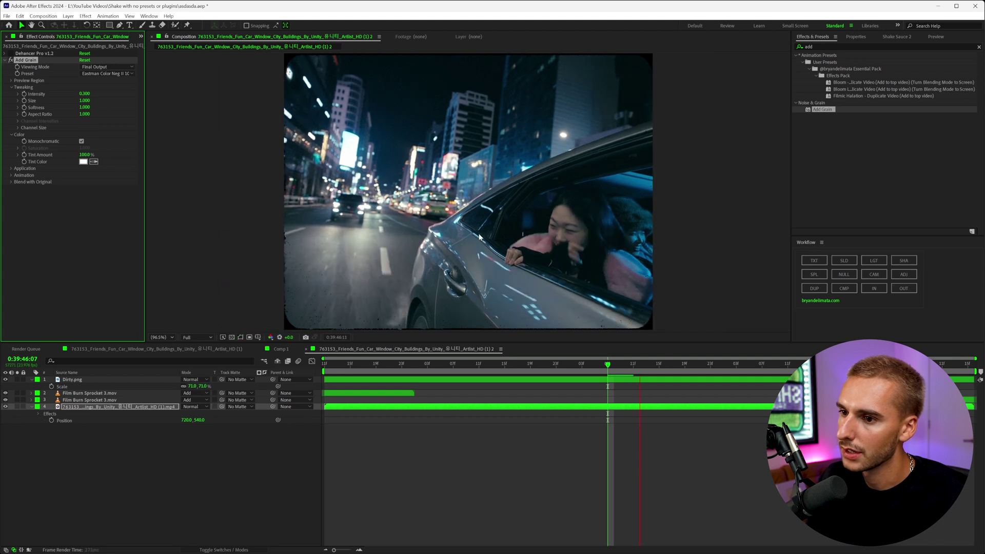
pyautogui.moveTo(85, 93); pyautogui.dragTo(77, 93)
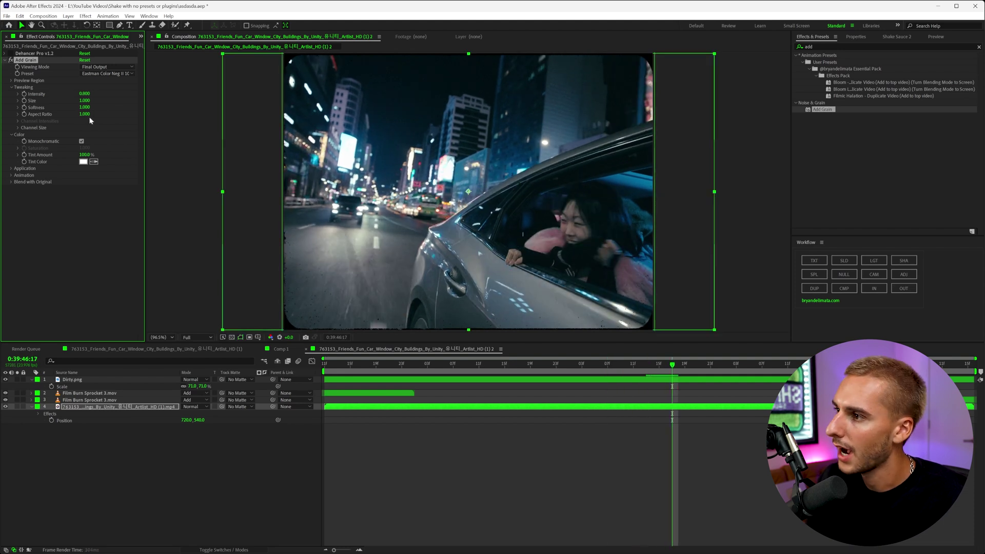
pyautogui.click(10, 54)
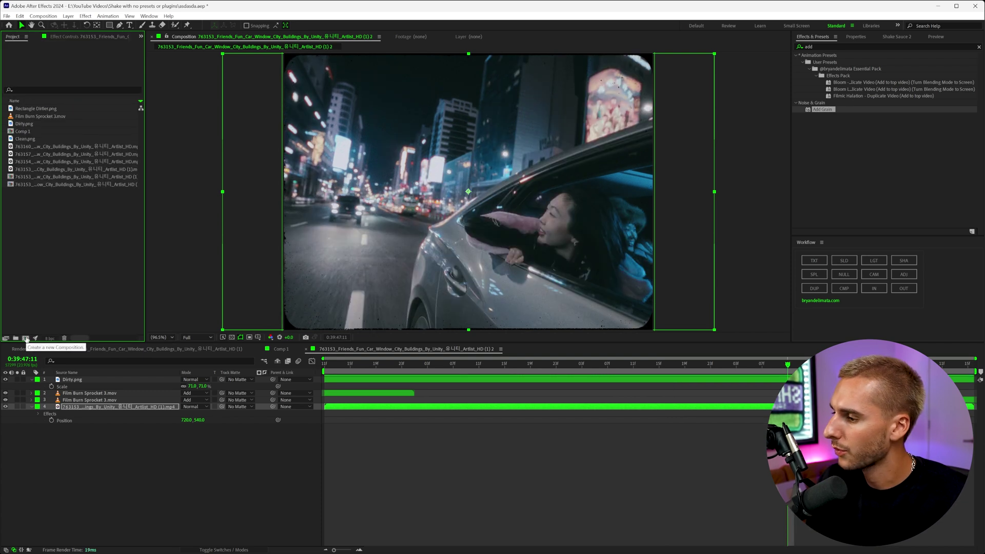
# - Create a 1920 × 1080 Comp 2, place the 4:3 car footage comp in it, and play it back
pyautogui.click(25, 338)
pyautogui.click(428, 169)
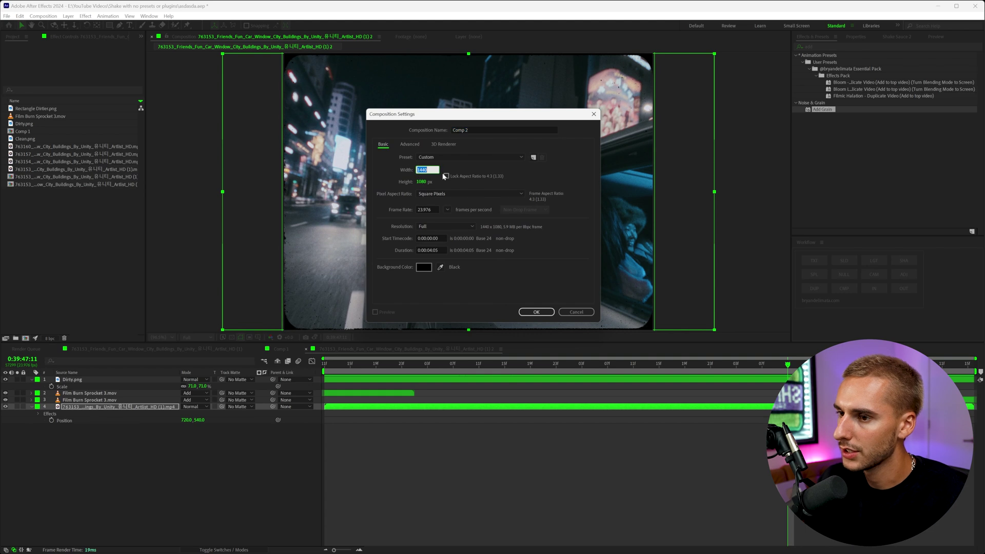
pyautogui.write('1920')
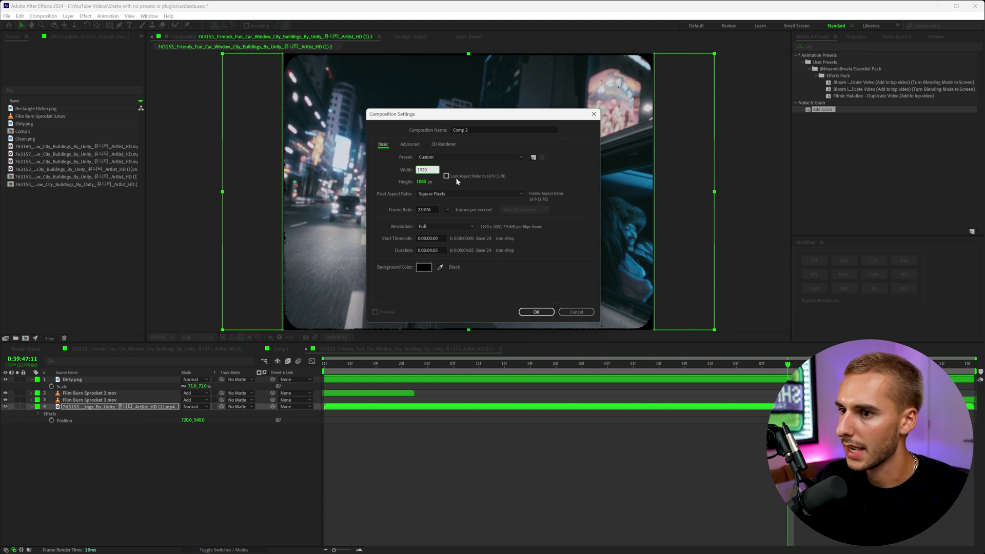
pyautogui.click(537, 311)
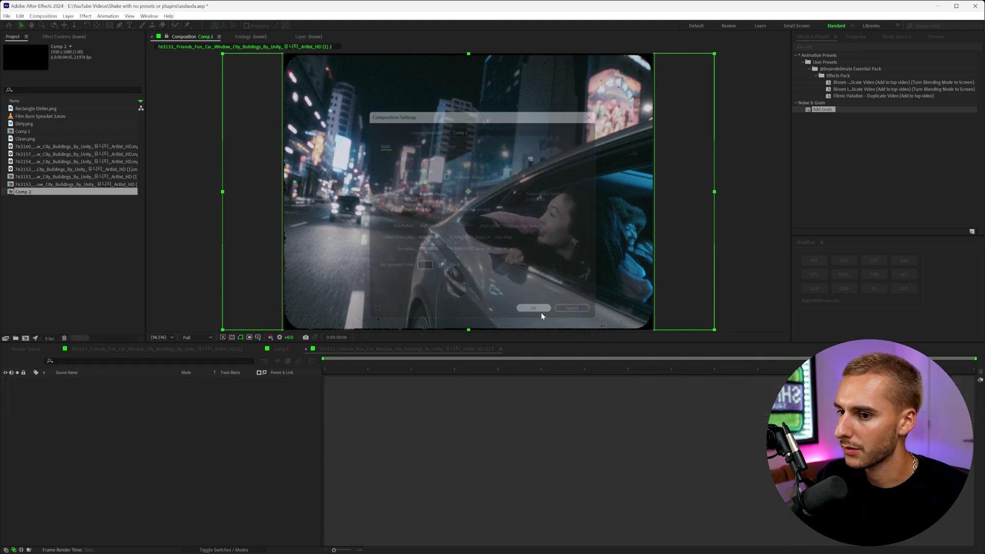
pyautogui.moveTo(40, 188); pyautogui.dragTo(352, 389)
pyautogui.press('space')
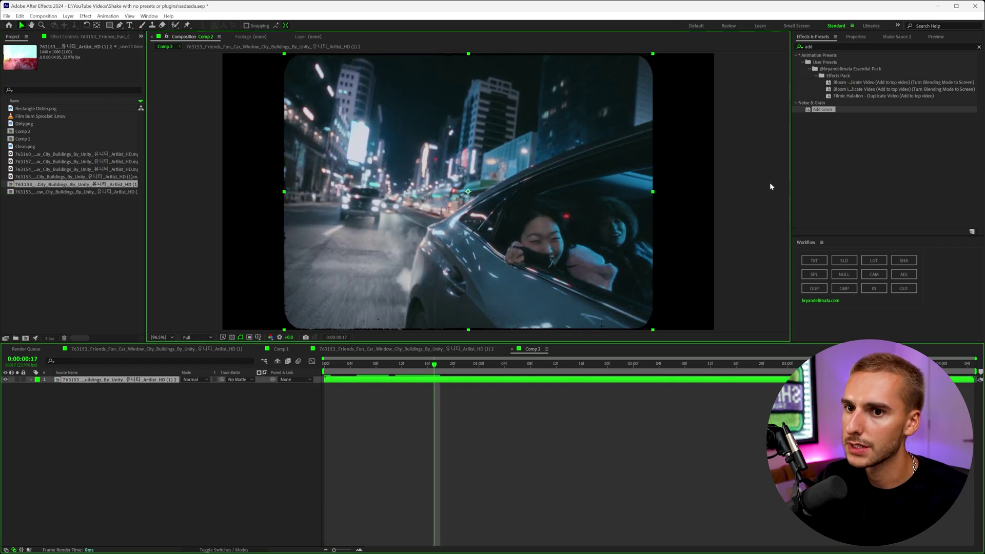
# - Apply Motion Tile to the Comp 2 footage layer with Output Width 200
pyautogui.hotkey('ctrl', '5')
pyautogui.write('mot')
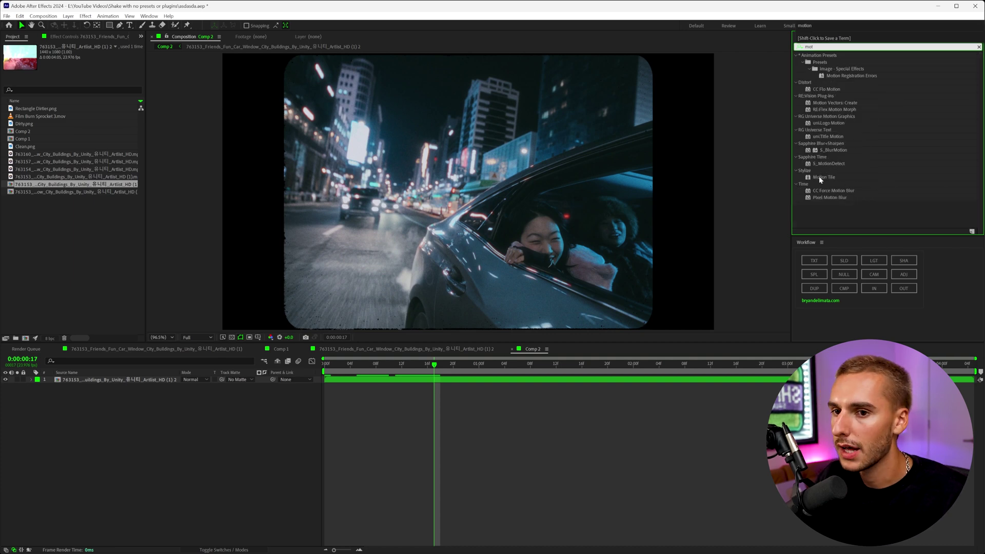
pyautogui.moveTo(820, 179); pyautogui.dragTo(453, 385)
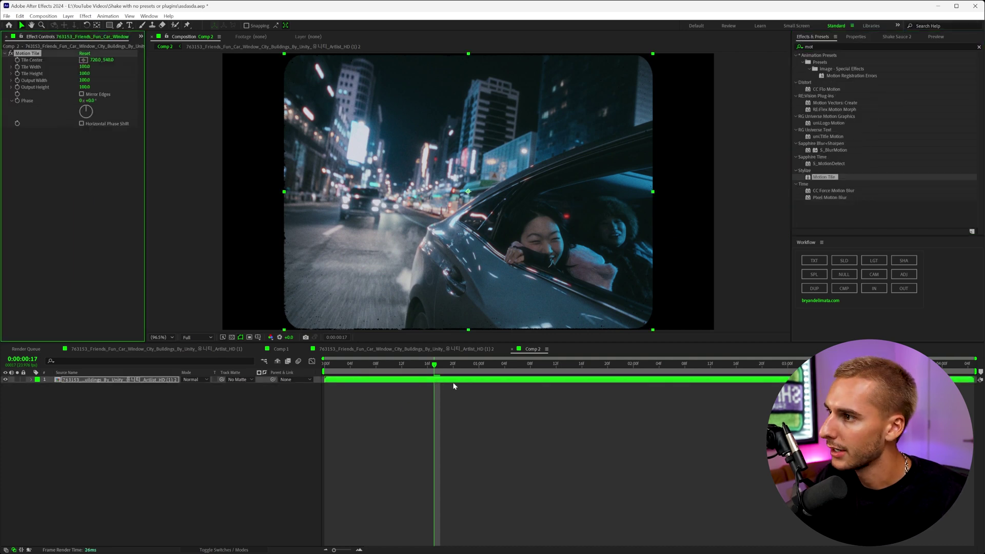
pyautogui.click(84, 80)
pyautogui.write('200')
pyautogui.click(63, 162)
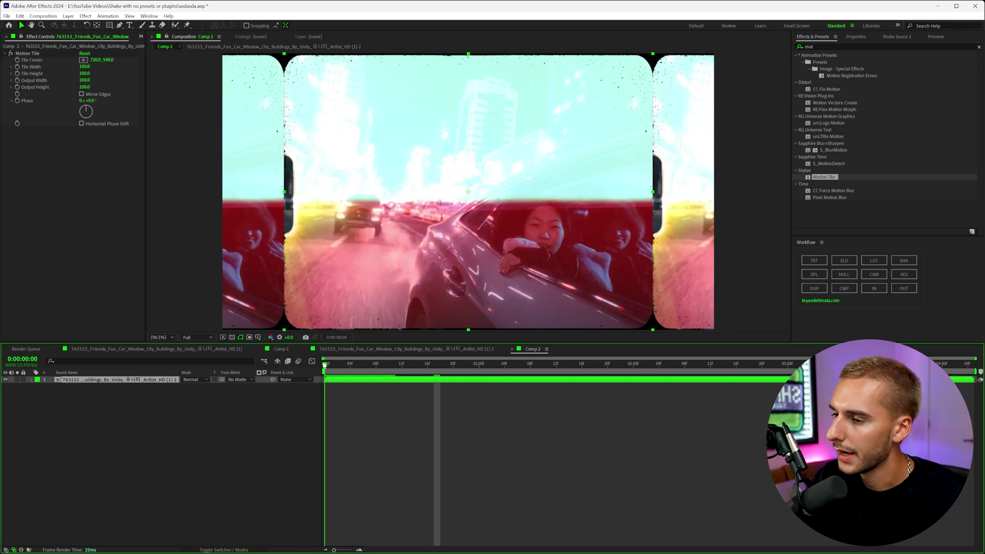
# - Preview the sideways-tiled footage, then return to the original car comp
pyautogui.press('space')
pyautogui.click(493, 438)
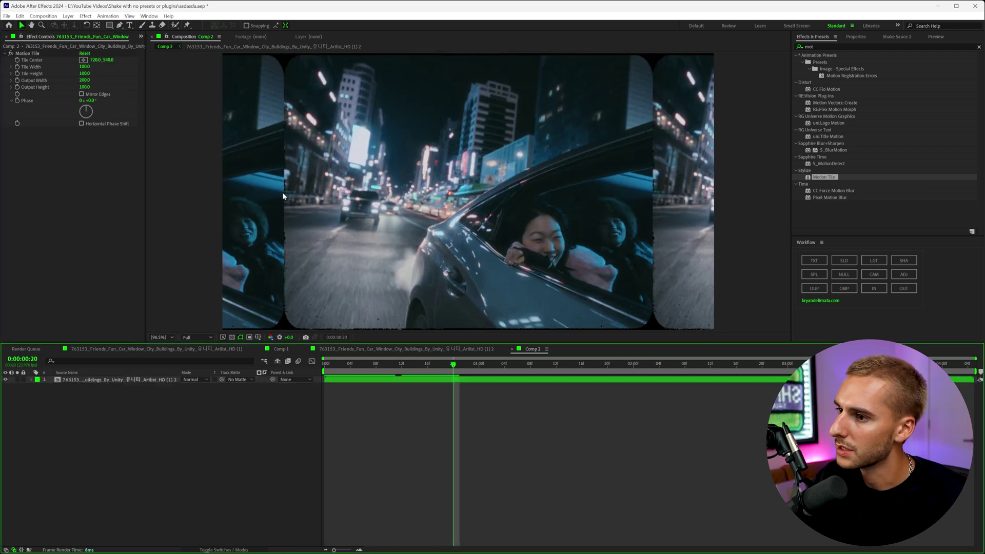
pyautogui.click(410, 352)
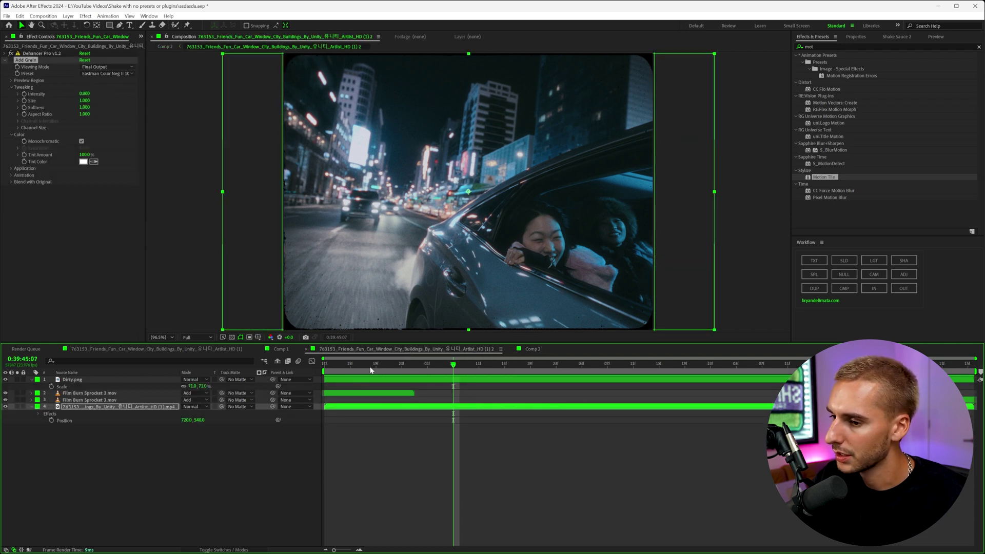
# - Unlink Dirty.png's scale proportions and set its horizontal scale to 70.5%
pyautogui.click(416, 367)
pyautogui.press('pagedown')
pyautogui.press('pagedown')
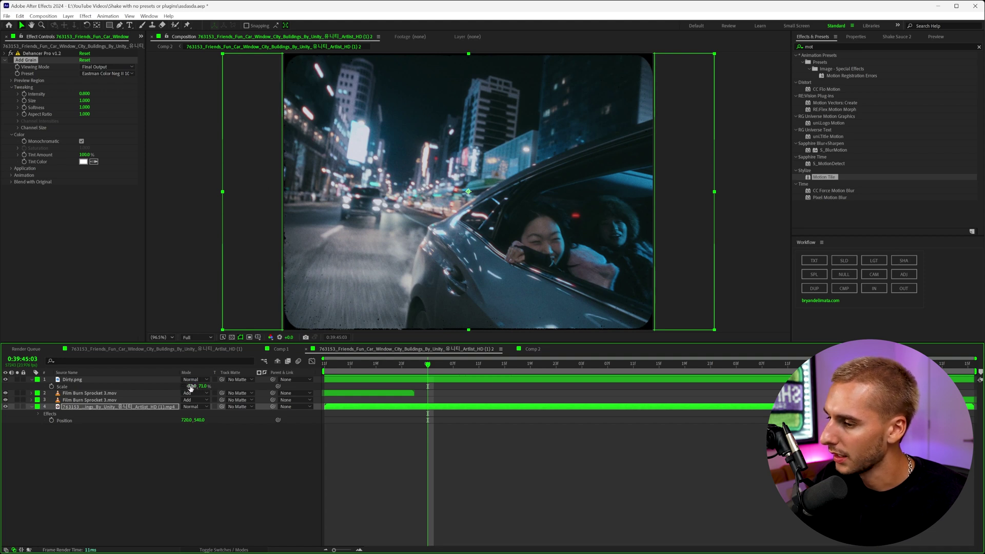
pyautogui.moveTo(198, 386); pyautogui.dragTo(200, 386)
pyautogui.hotkey('ctrl', 'z')
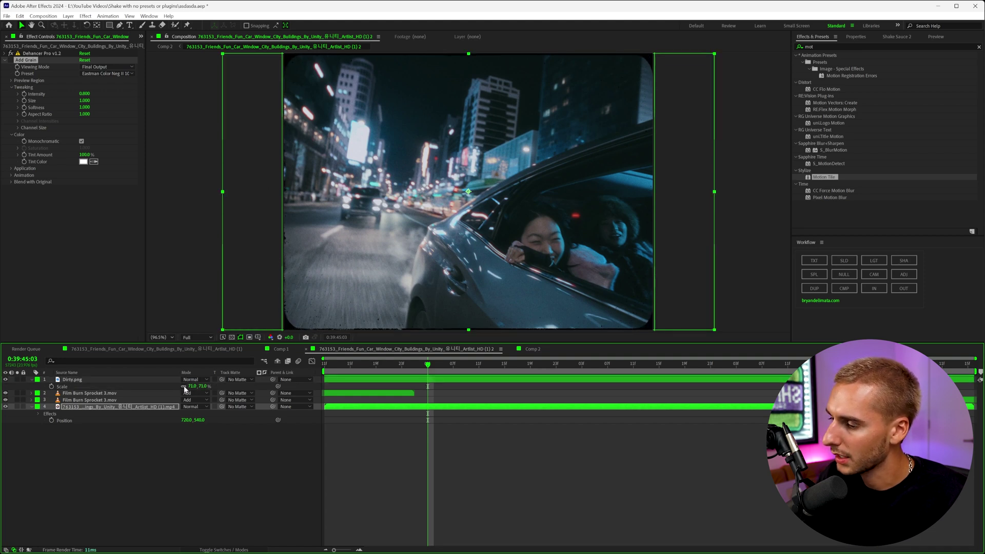
pyautogui.click(184, 387)
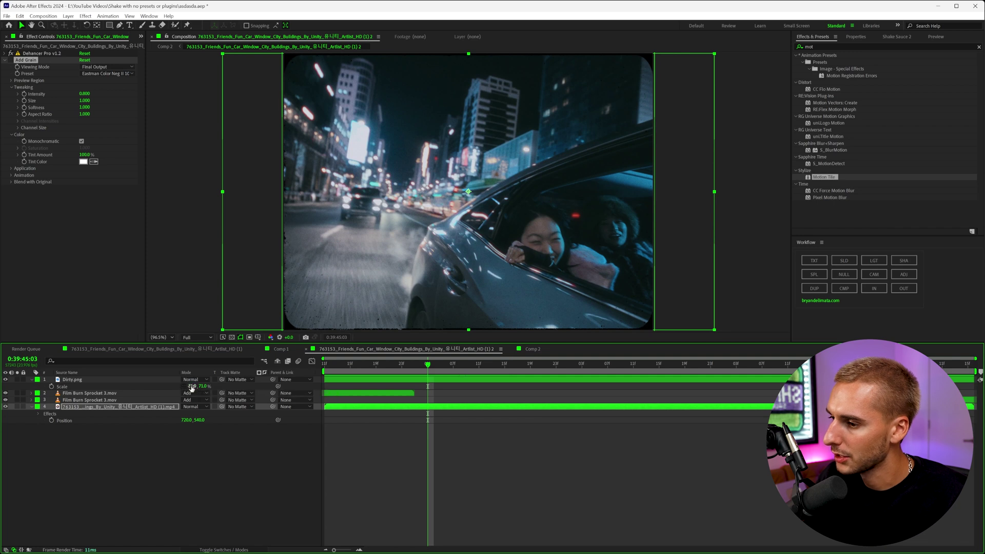
pyautogui.moveTo(193, 386); pyautogui.dragTo(194, 386)
pyautogui.click(194, 386)
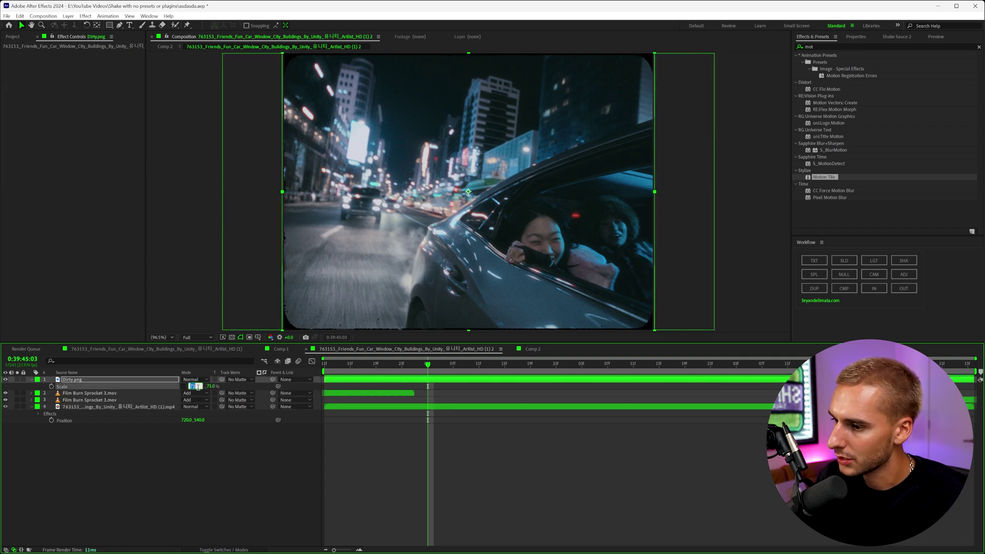
pyautogui.write('70.5')
pyautogui.press('Return')
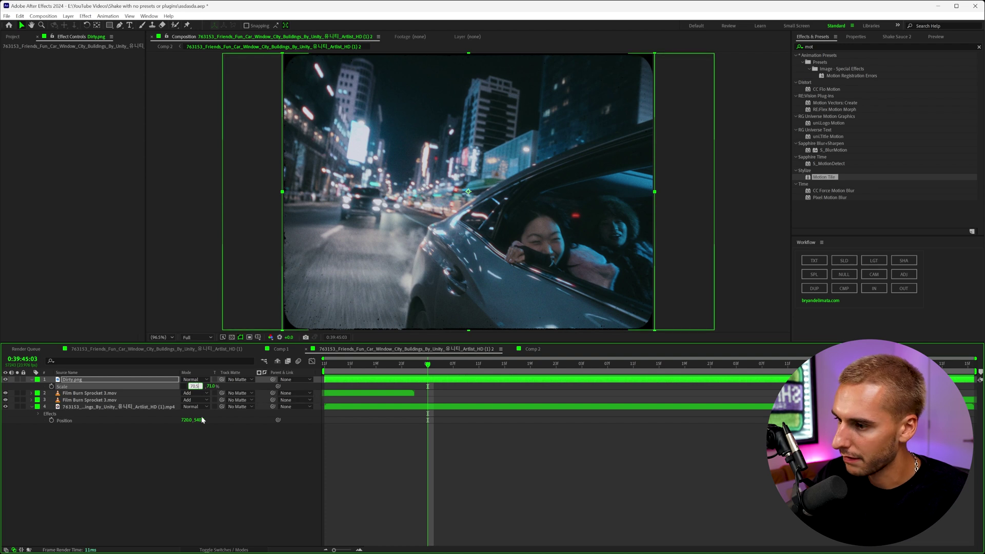
# - Select the car footage layer and switch back to Comp 2
pyautogui.click(210, 450)
pyautogui.click(237, 307)
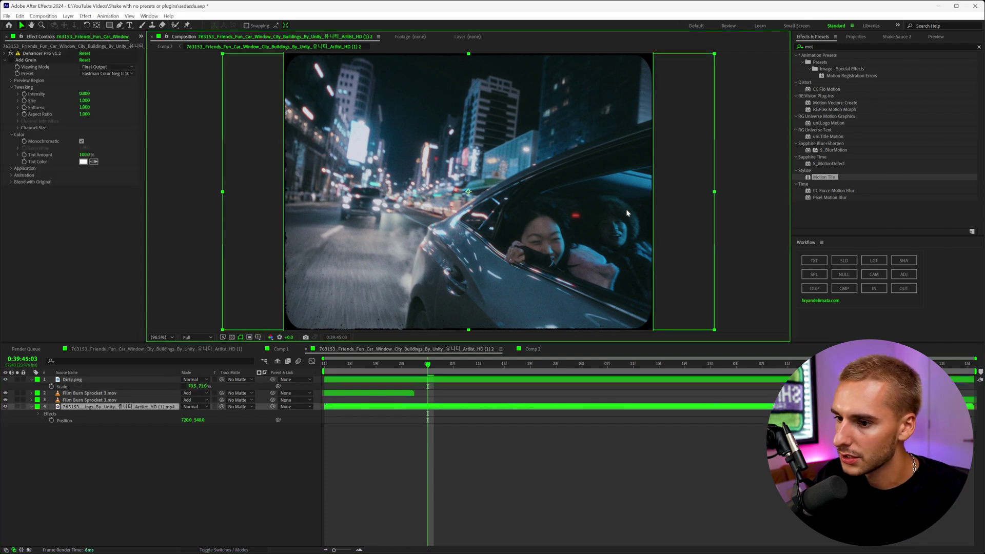
pyautogui.click(532, 349)
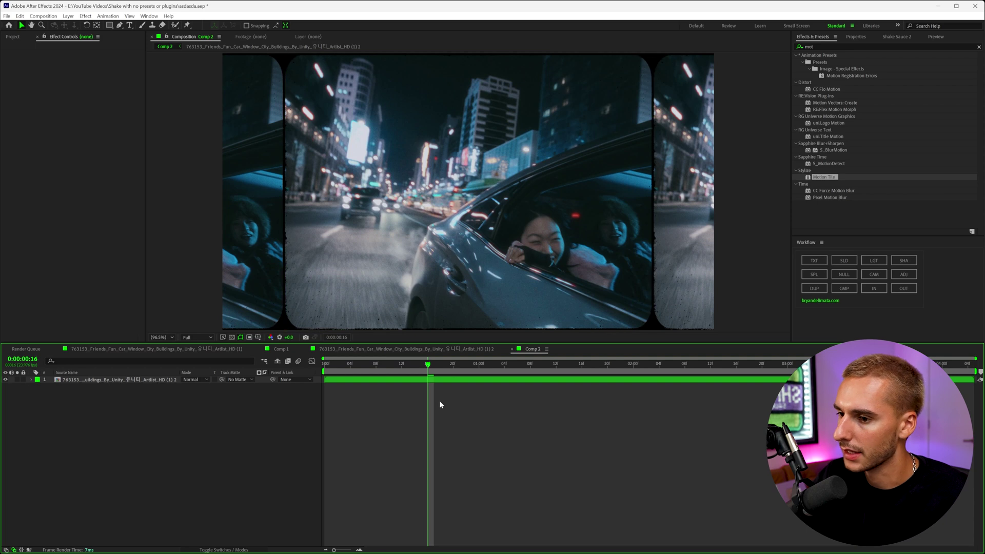
# - At the start of Comp 2, keyframe the tiled layer's Position, Scale and Rotation, scaling it to 95%
pyautogui.press('space')
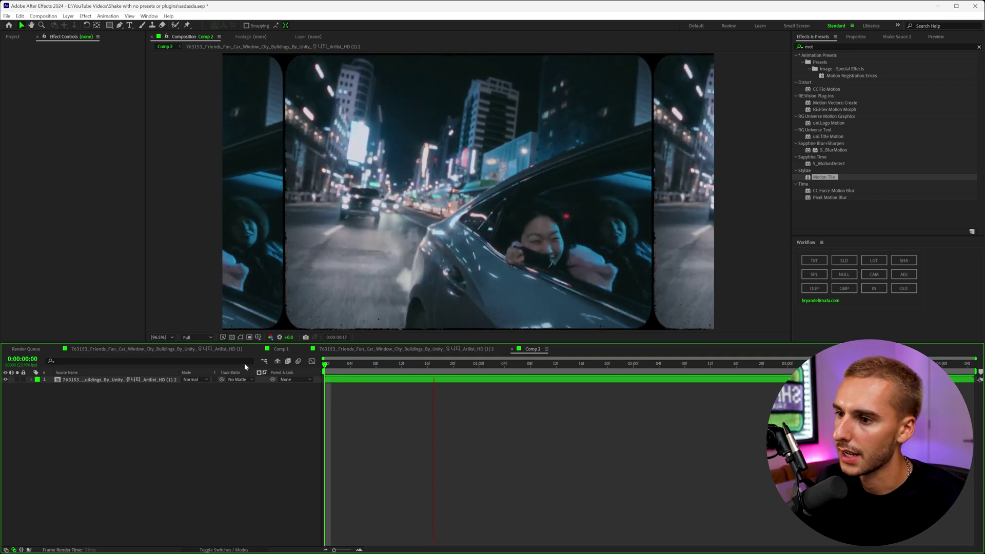
pyautogui.press('space')
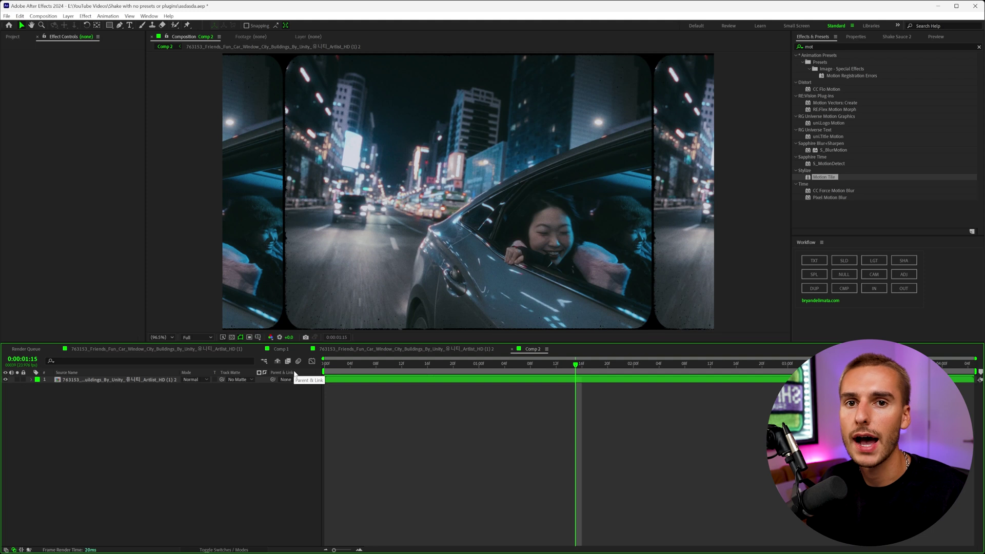
pyautogui.click(25, 380)
pyautogui.click(31, 379)
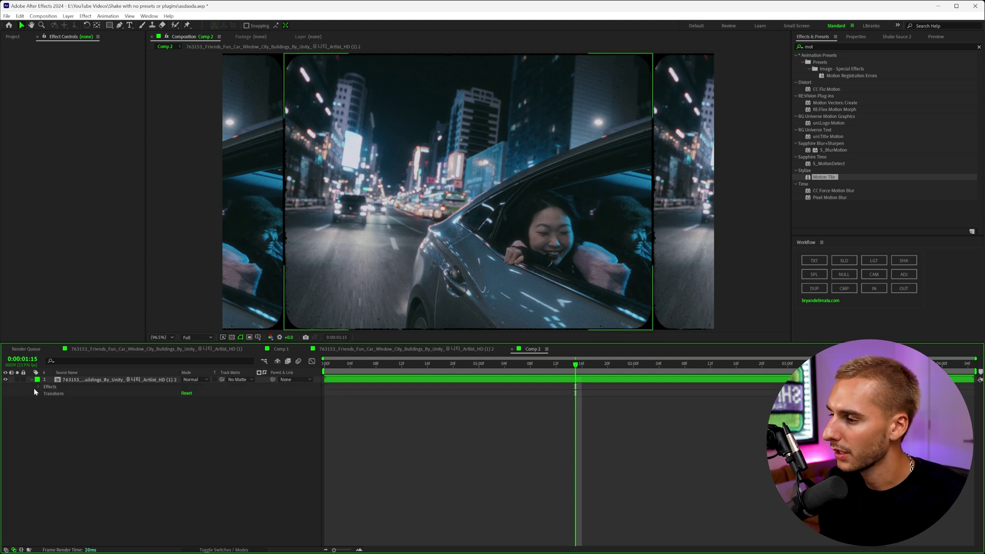
pyautogui.click(38, 393)
pyautogui.click(326, 363)
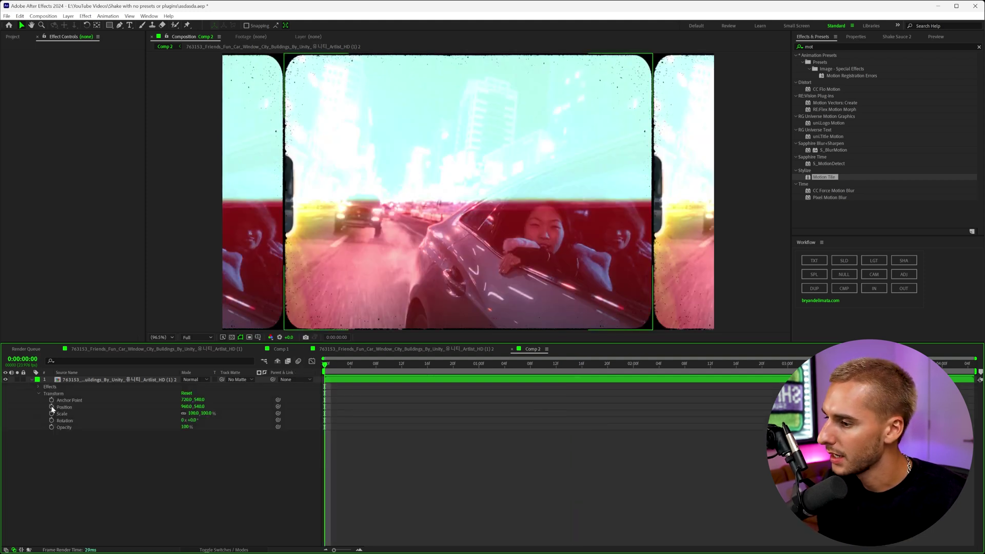
pyautogui.click(51, 406)
pyautogui.click(51, 414)
pyautogui.click(51, 420)
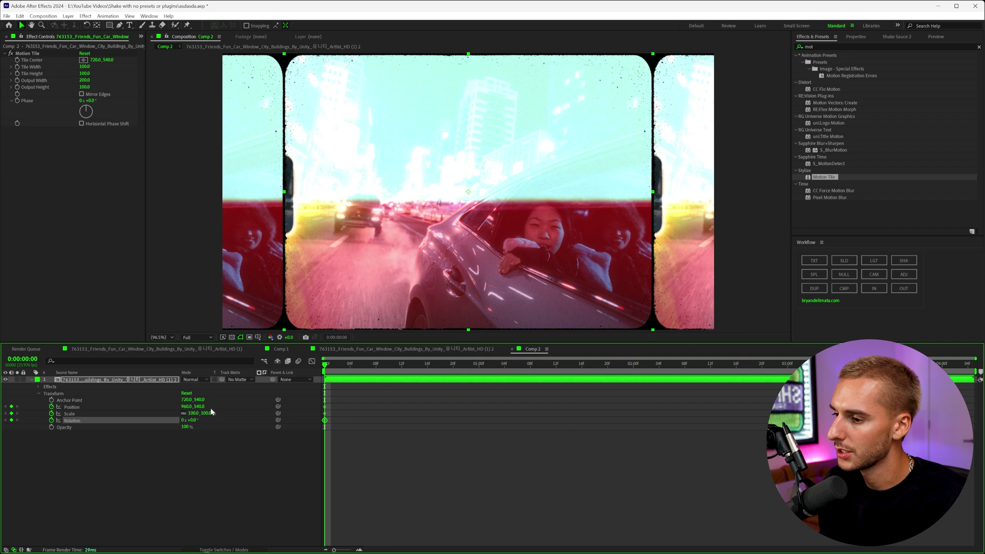
pyautogui.moveTo(199, 413); pyautogui.dragTo(197, 413)
# - Set Motion Tile Output Height to 200 and shrink the layer to inspect the tile grid
pyautogui.click(84, 86)
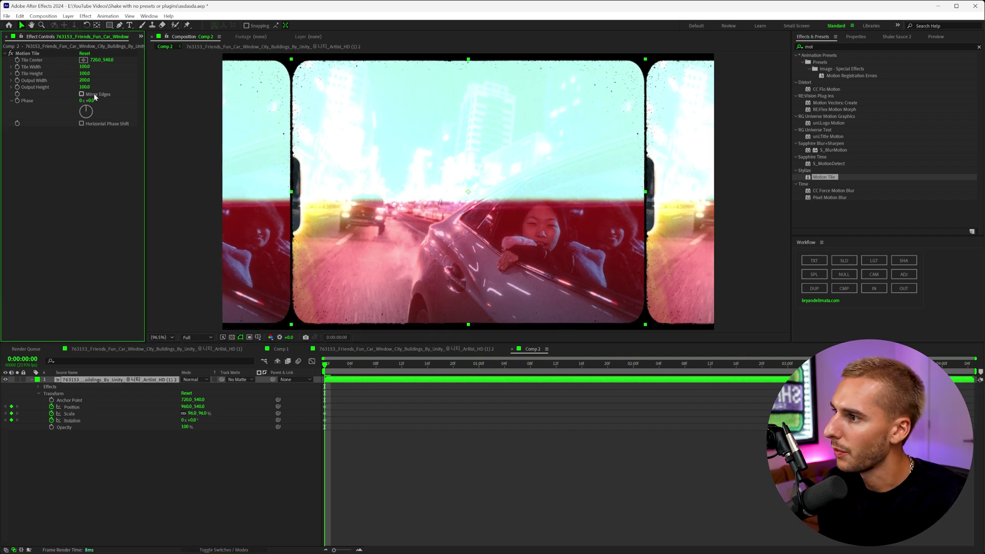
pyautogui.write('170')
pyautogui.press('Return')
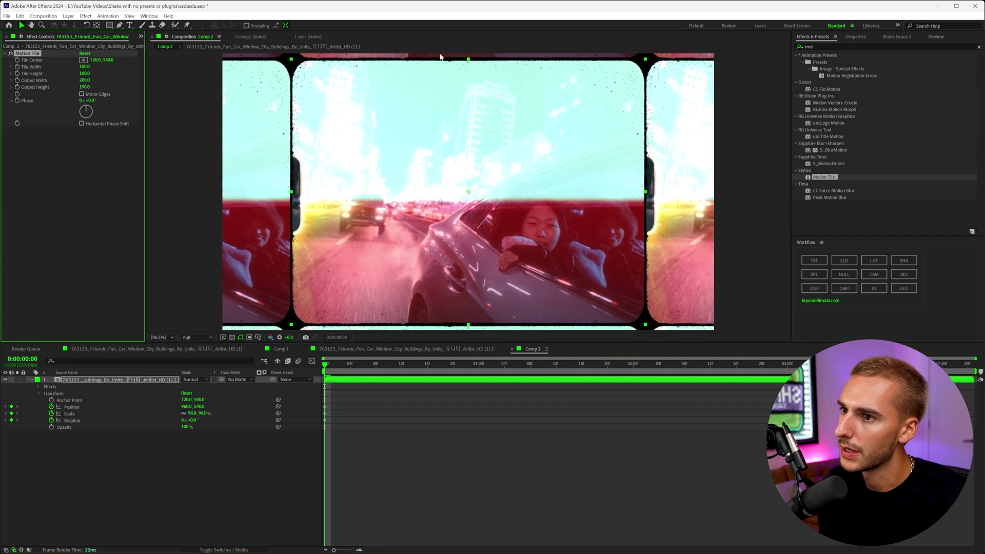
pyautogui.click(86, 87)
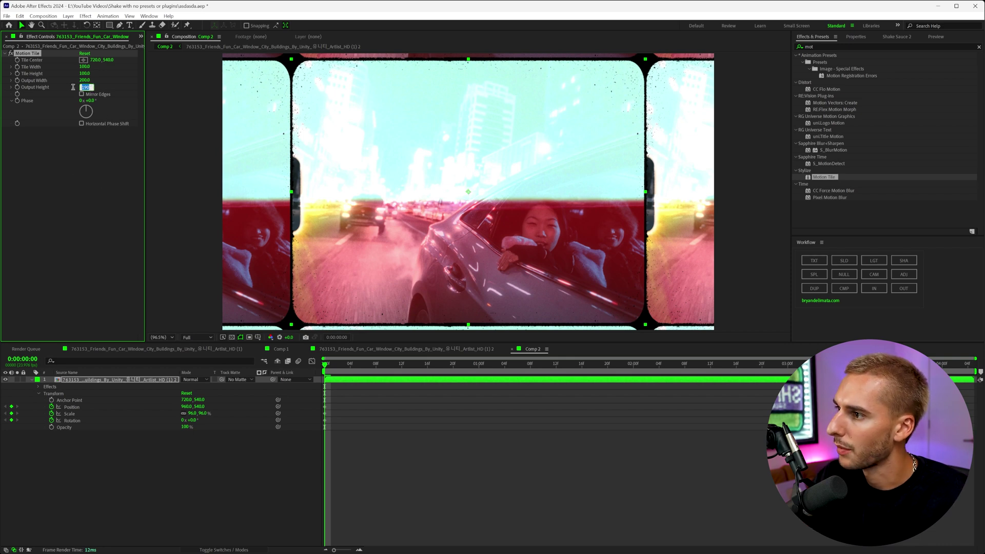
pyautogui.write('200')
pyautogui.press('Return')
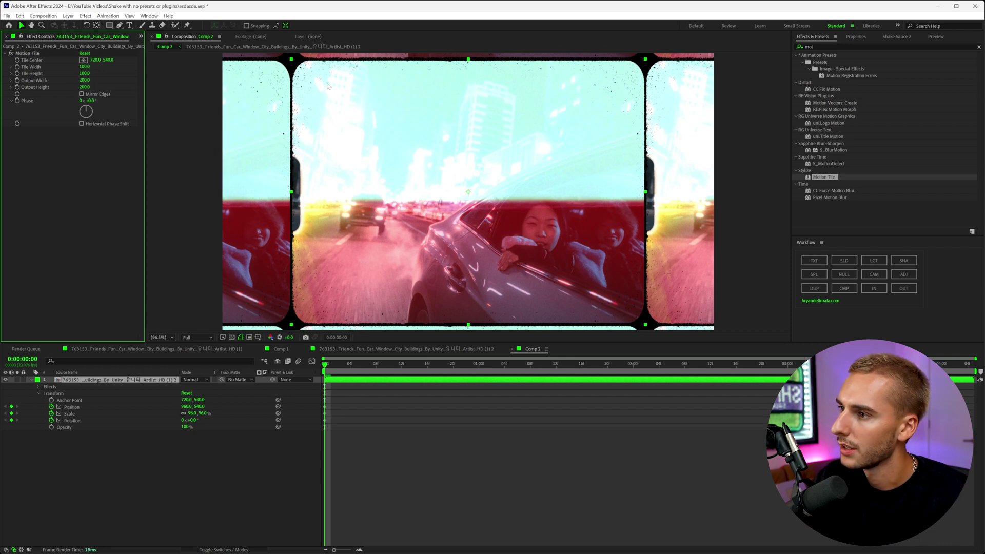
pyautogui.moveTo(192, 414); pyautogui.dragTo(173, 419)
# - Scale the tiled footage back up to 97% and give it a slight starting rotation
pyautogui.moveTo(85, 88); pyautogui.dragTo(92, 94)
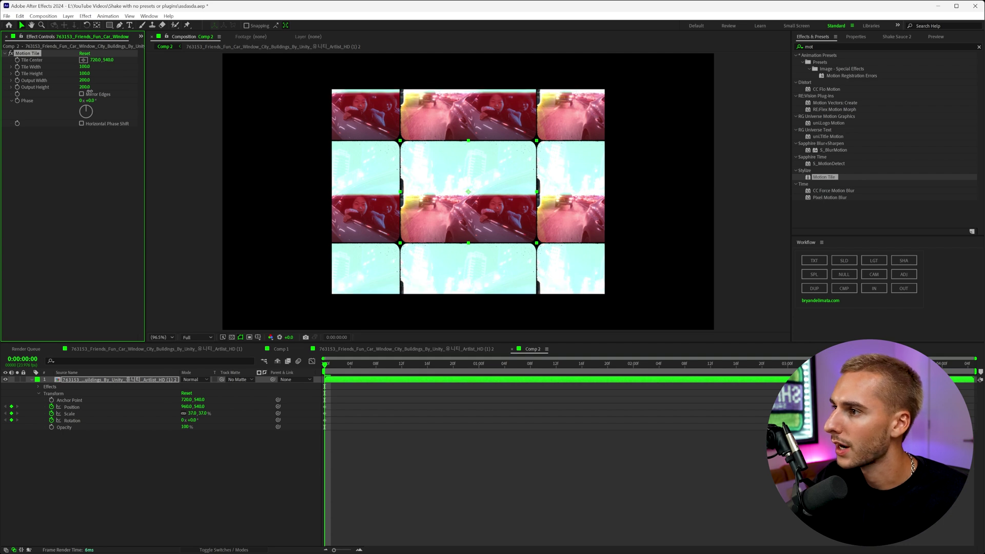
pyautogui.moveTo(193, 414); pyautogui.dragTo(223, 415)
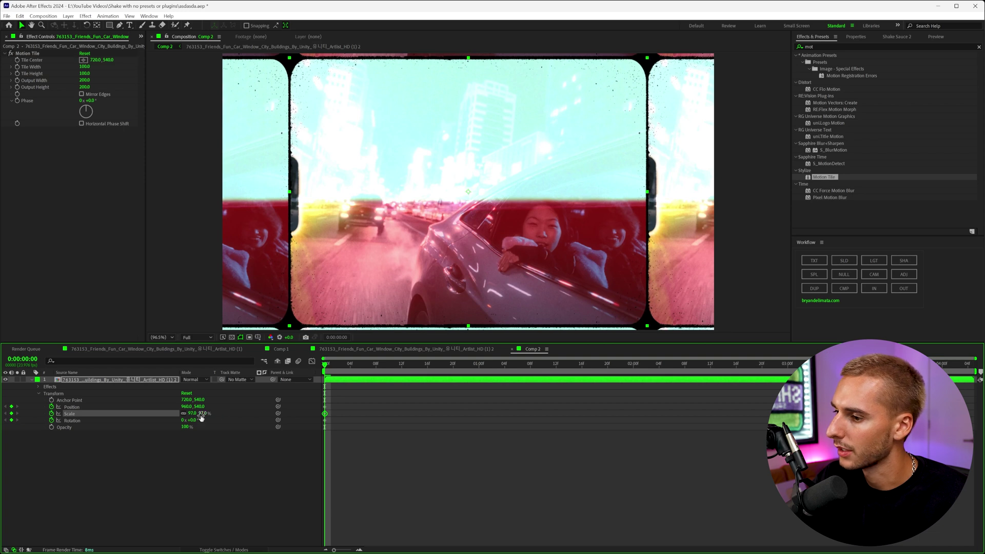
pyautogui.moveTo(191, 420)
pyautogui.mouseDown()
pyautogui.moveTo(201, 421)
pyautogui.moveTo(187, 421)
pyautogui.moveTo(198, 420)
pyautogui.moveTo(187, 408)
pyautogui.mouseUp()
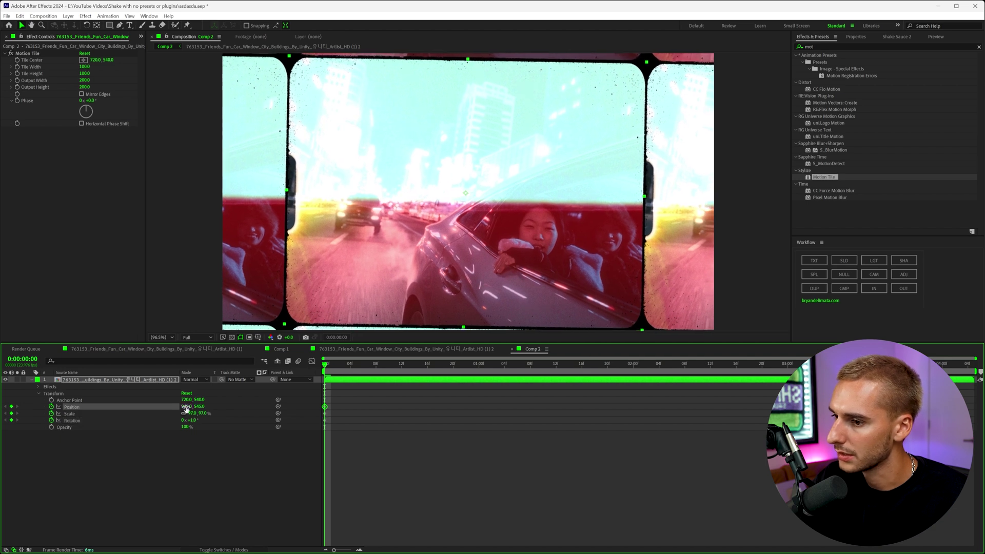
# - Further along the timeline, reset Position, Scale and Rotation to defaults as new keyframes
pyautogui.press('space')
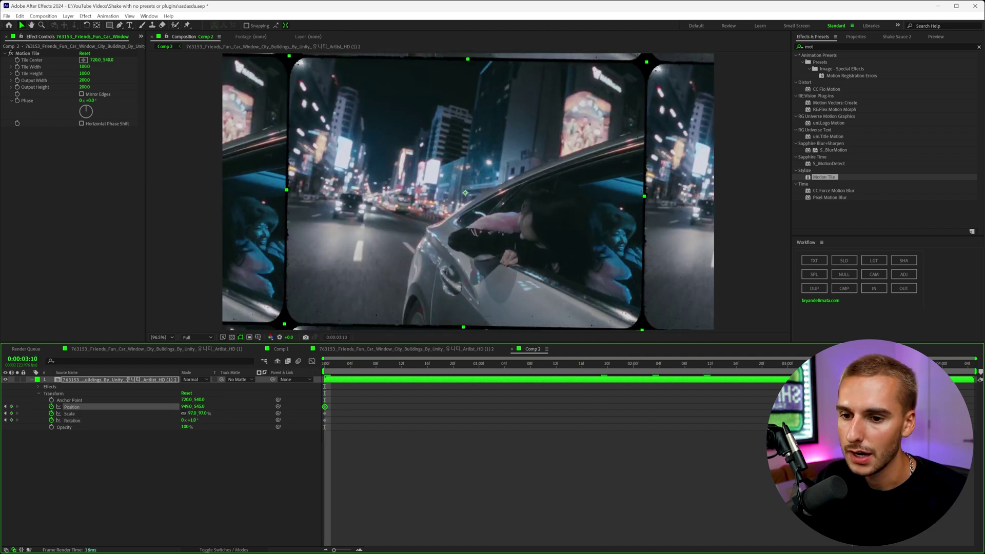
pyautogui.keyDown('shift'); pyautogui.click(76, 422); pyautogui.keyUp('shift')
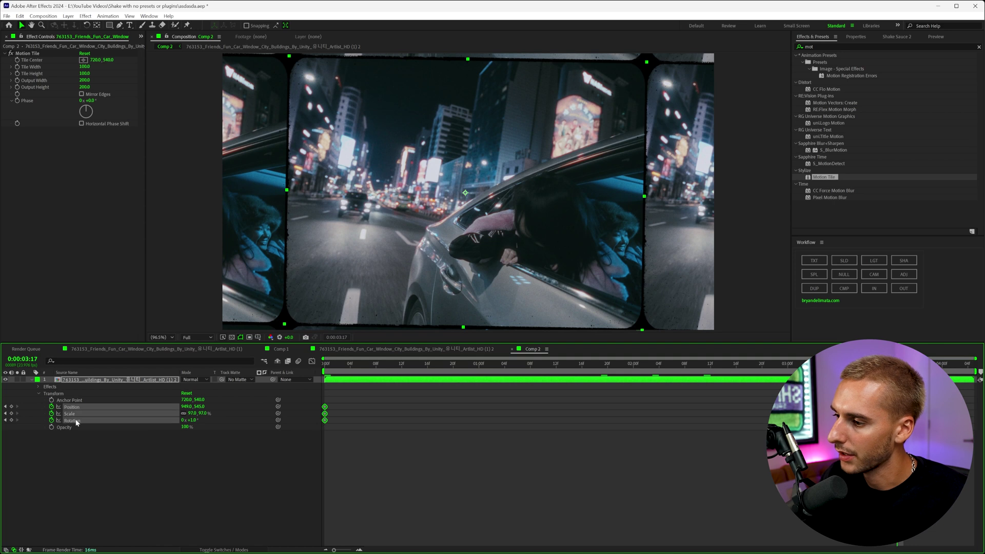
pyautogui.rightClick(76, 420)
pyautogui.click(90, 497)
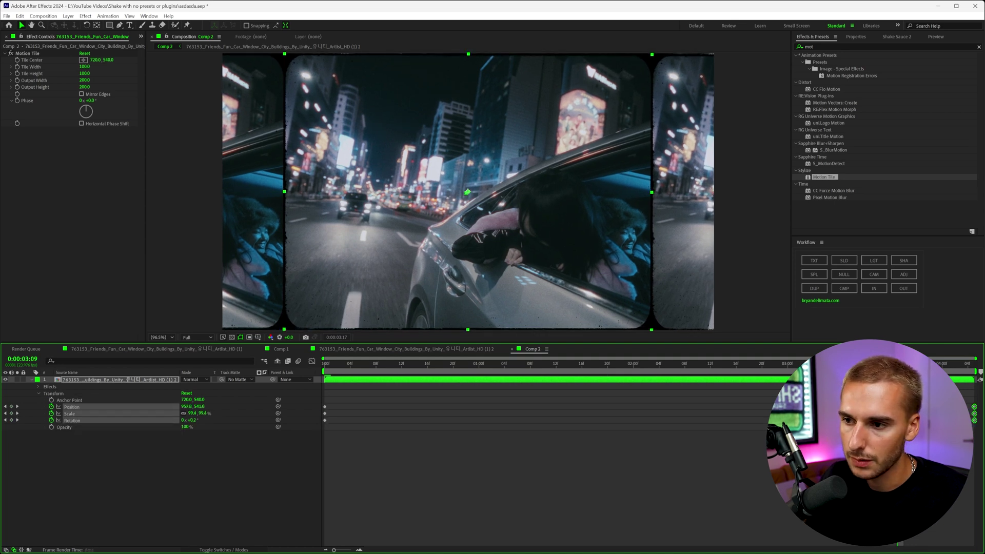
# - Replay the drift and select the starting transform keyframes for easing with F9
pyautogui.press('space')
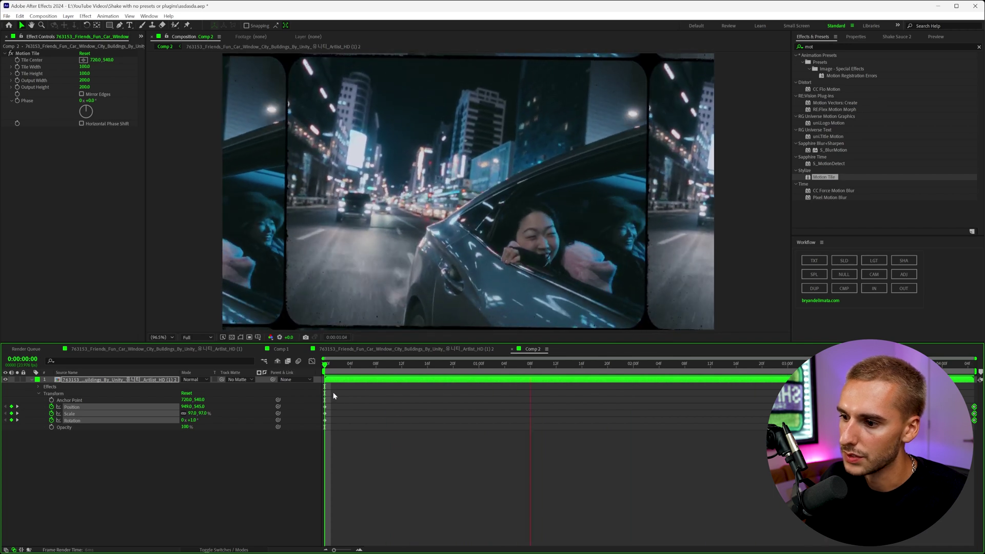
pyautogui.moveTo(318, 401); pyautogui.dragTo(974, 440)
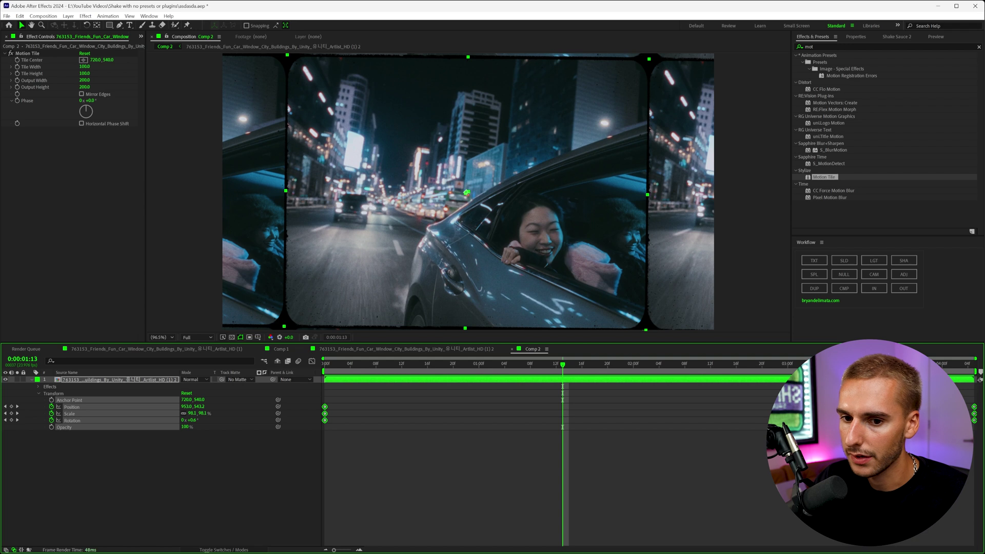
pyautogui.press('F9')
# - Ease the selected keyframes, preview the drift, and nudge the starting scale up to 99%
pyautogui.press('F2')
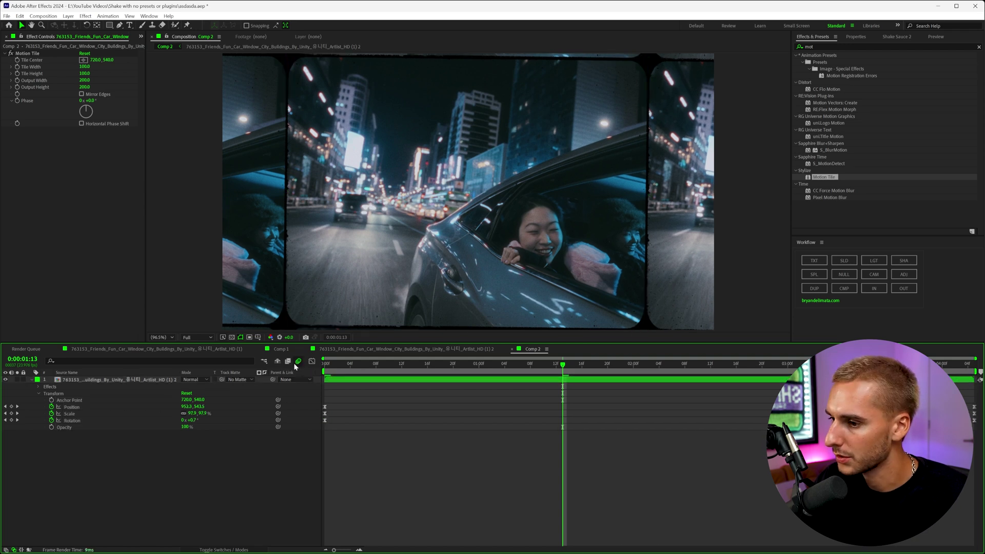
pyautogui.click(224, 549)
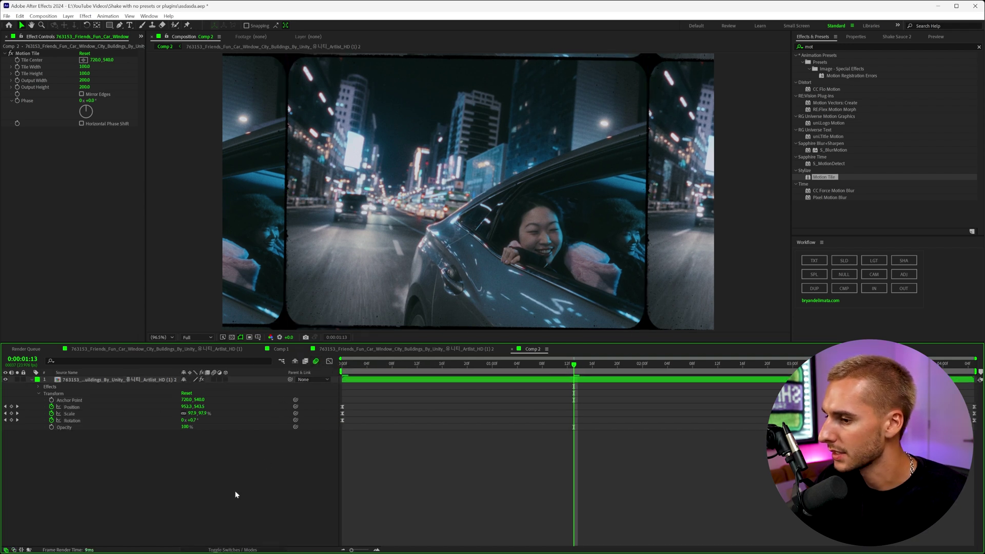
pyautogui.click(215, 380)
pyautogui.press('space')
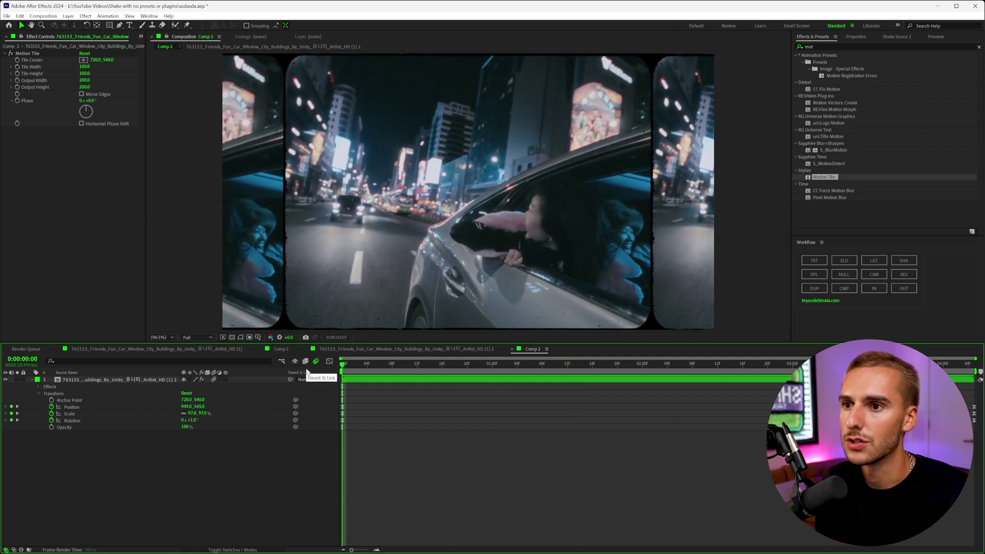
pyautogui.press('space')
pyautogui.moveTo(202, 417); pyautogui.dragTo(203, 415)
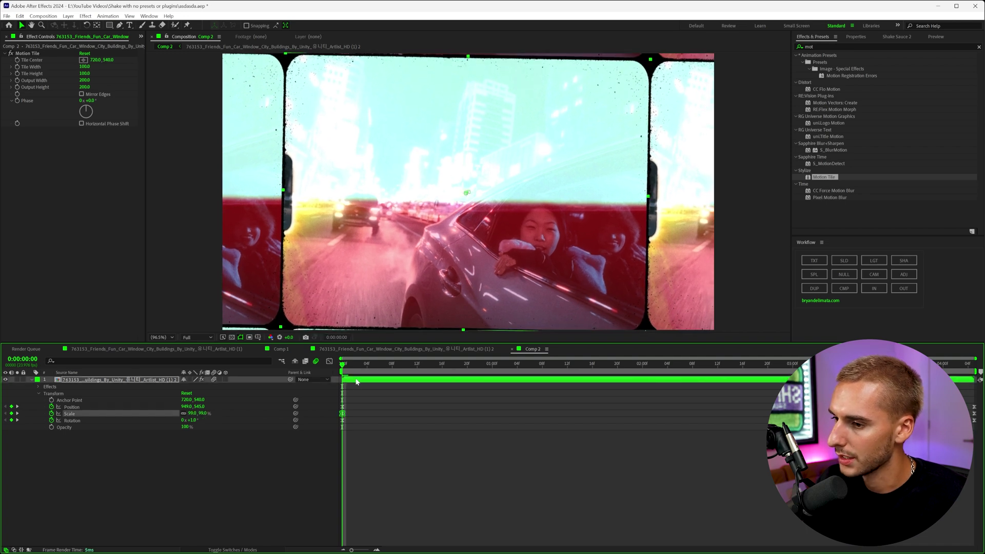
# - At 4 seconds, set the ending Scale to 102% and Rotation to -0.1°, then preview
pyautogui.press('k')
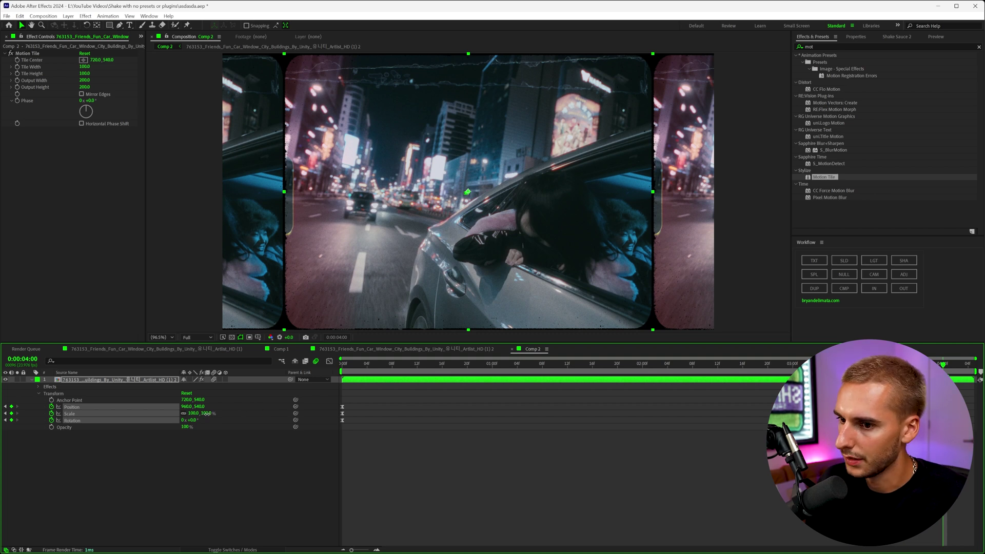
pyautogui.moveTo(206, 416); pyautogui.dragTo(207, 414)
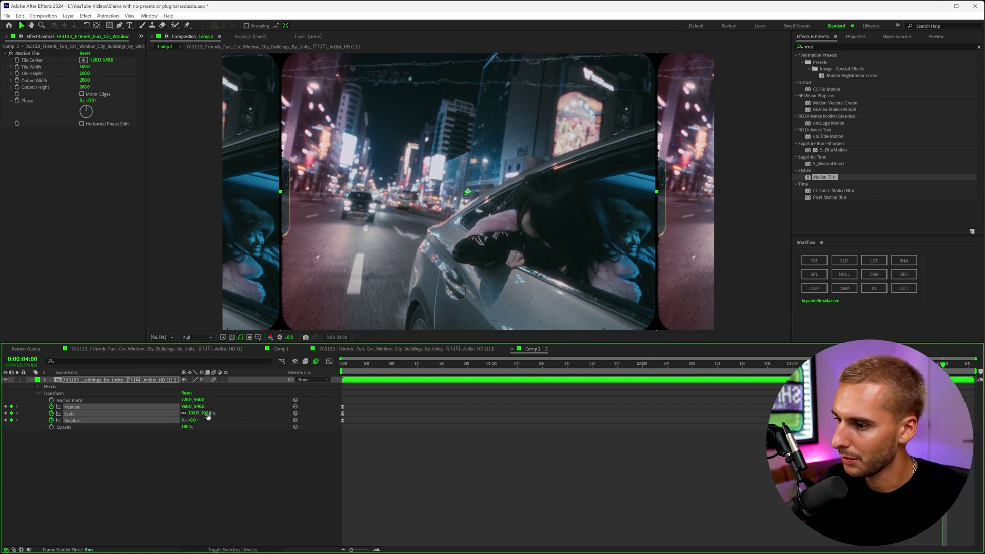
pyautogui.click(194, 420)
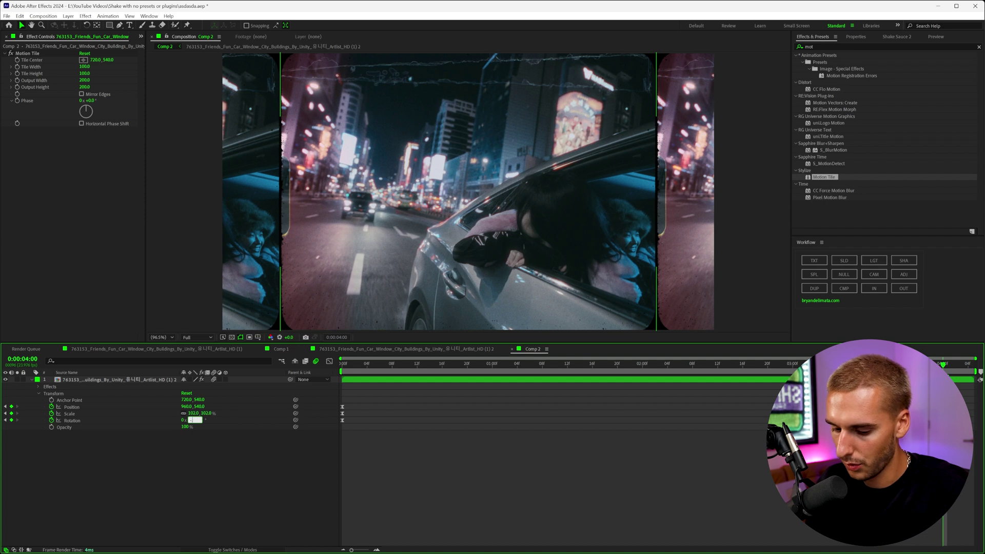
pyautogui.press('Return')
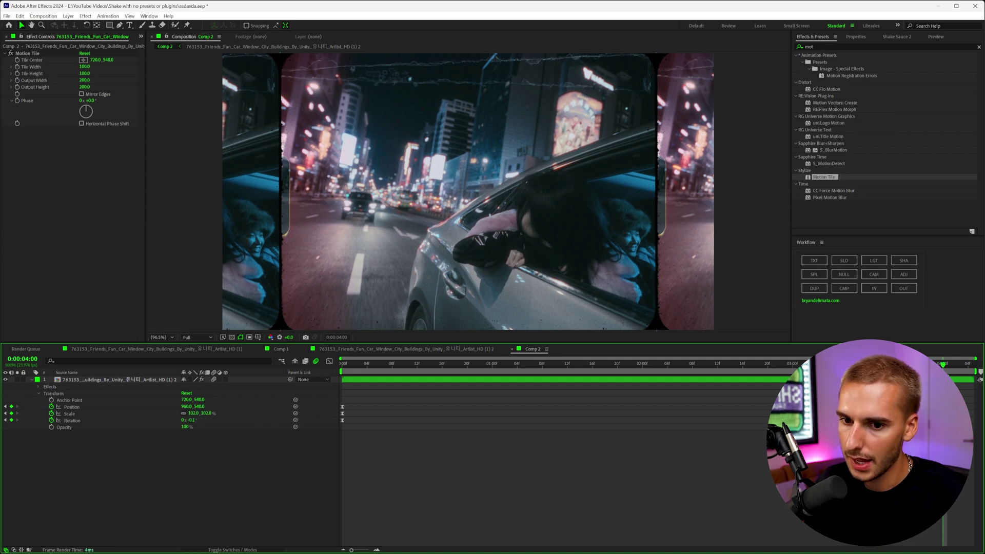
pyautogui.press('space')
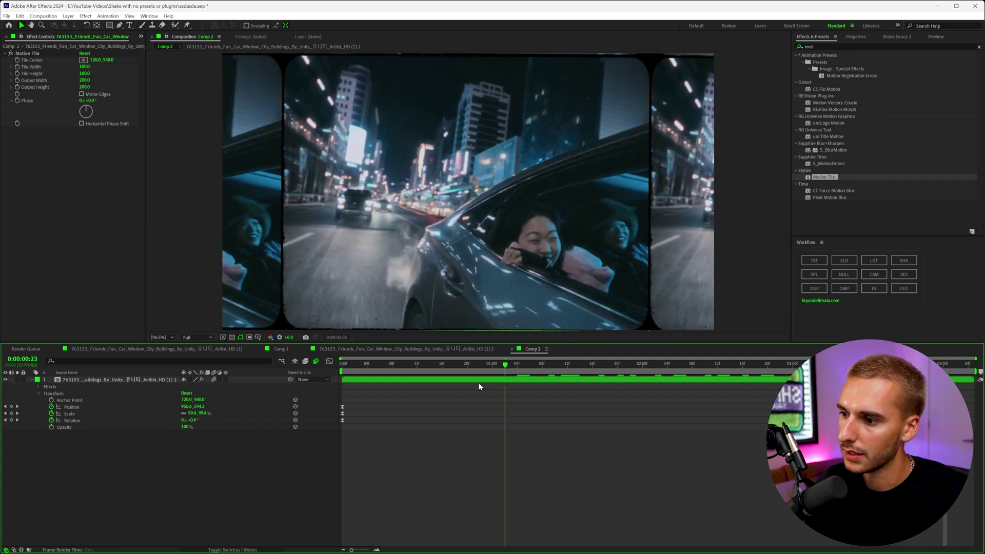
pyautogui.click(467, 363)
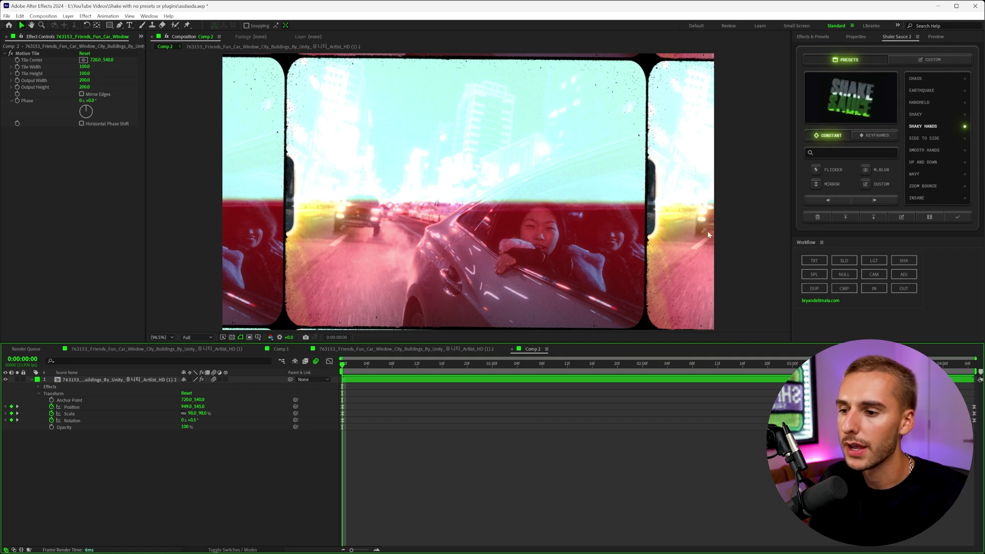
# - Apply the Shake Sauce HANDHELD preset to the footage layer, adding an [SS] CONTROLS layer
pyautogui.moveTo(374, 363); pyautogui.dragTo(391, 373)
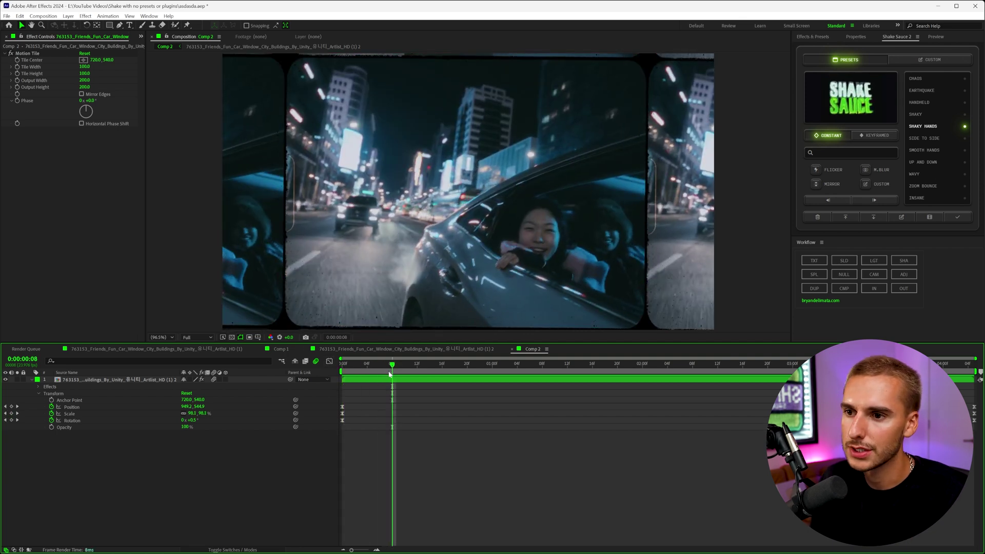
pyautogui.click(383, 380)
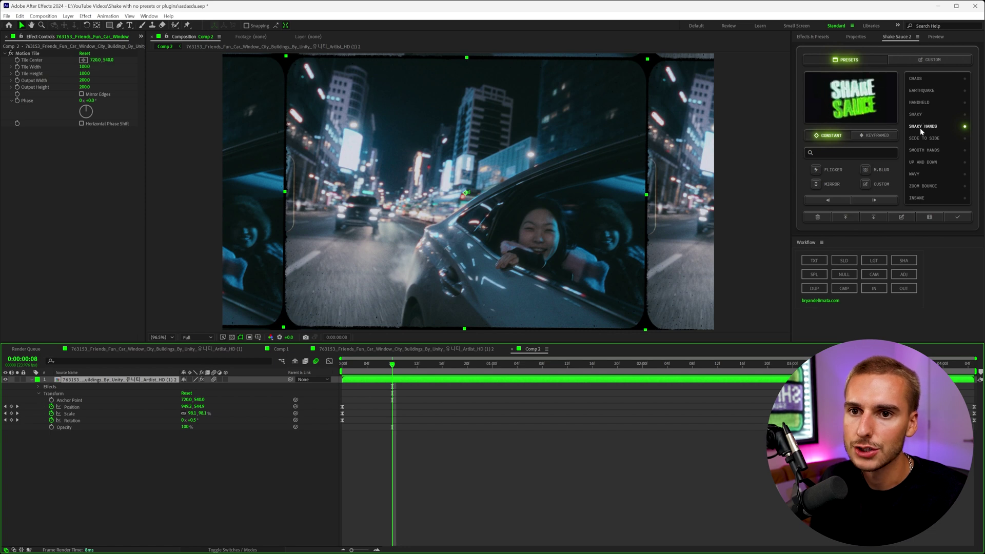
pyautogui.click(917, 105)
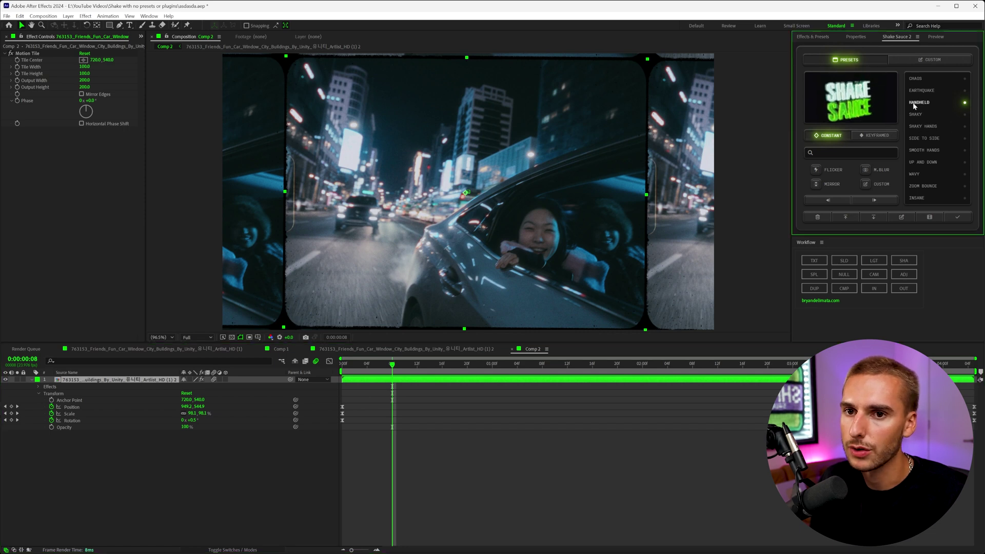
pyautogui.click(390, 382)
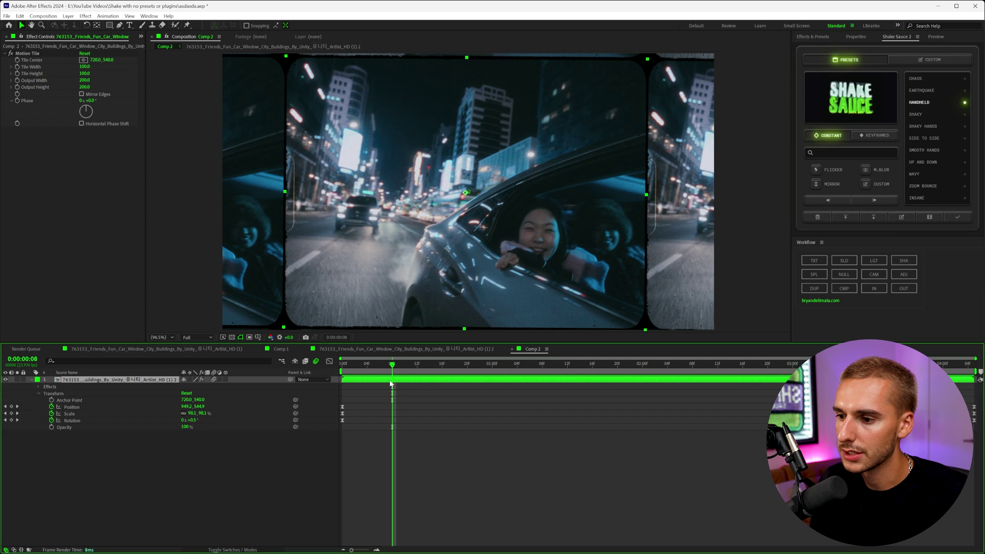
pyautogui.click(963, 220)
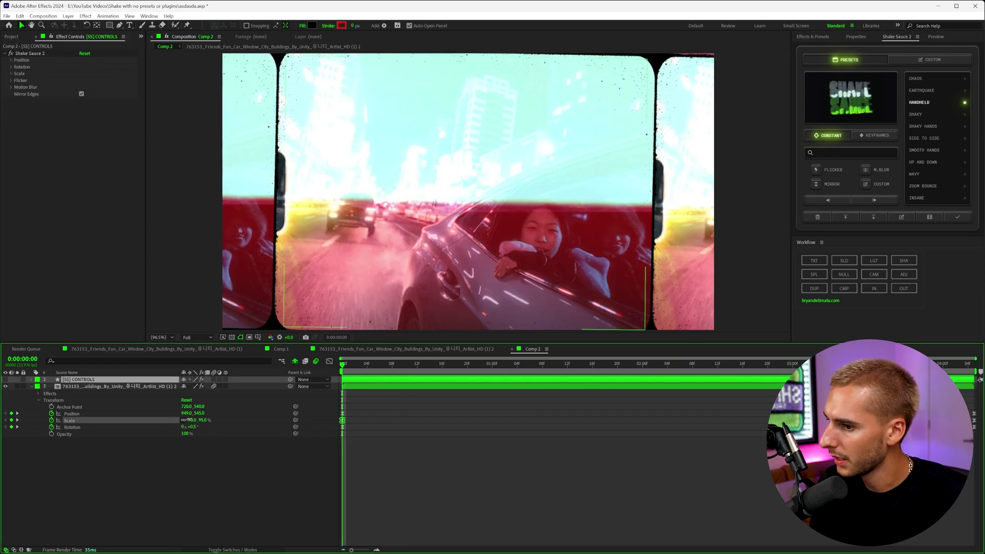
# - Lower the footage's first-frame Scale keyframe from 95% to 94%
pyautogui.moveTo(189, 420); pyautogui.dragTo(188, 420)
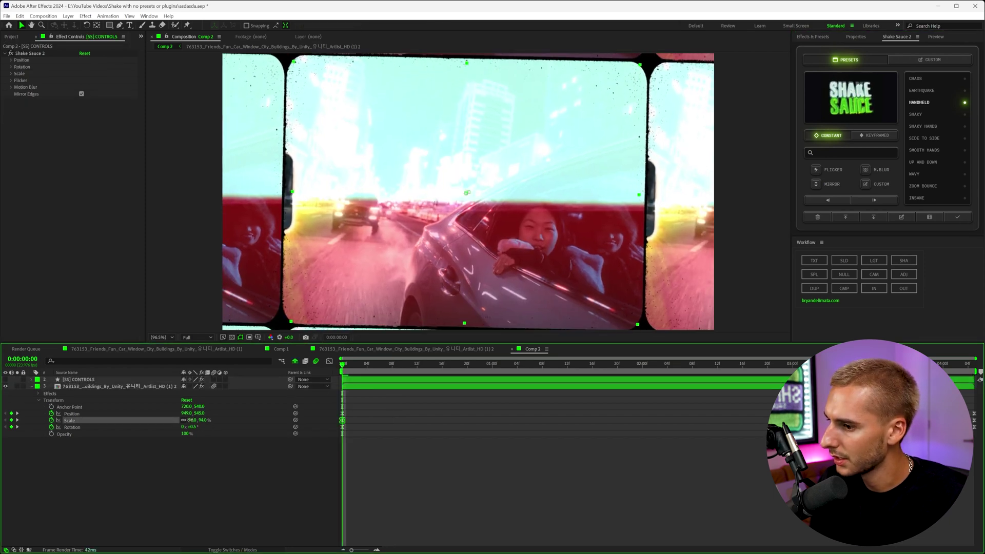
pyautogui.click(188, 419)
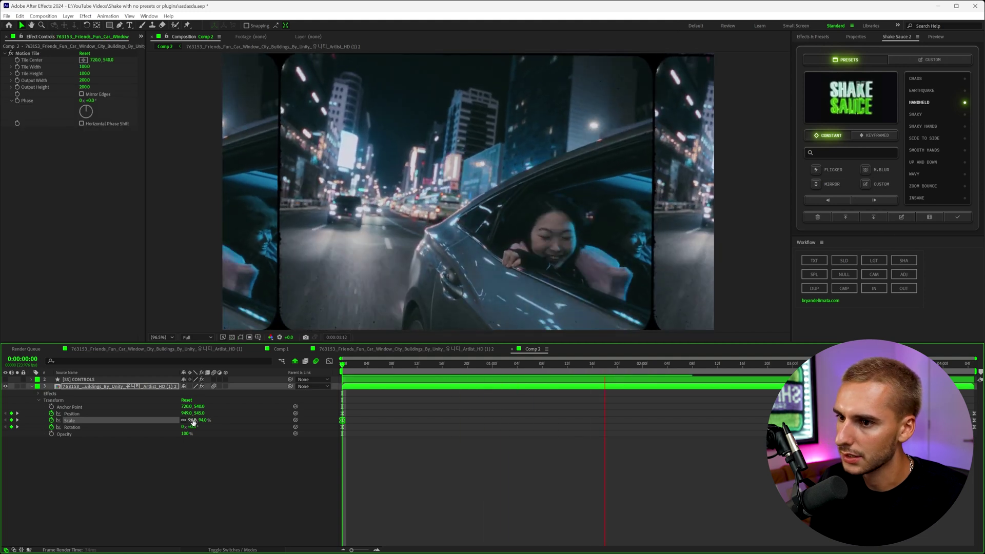